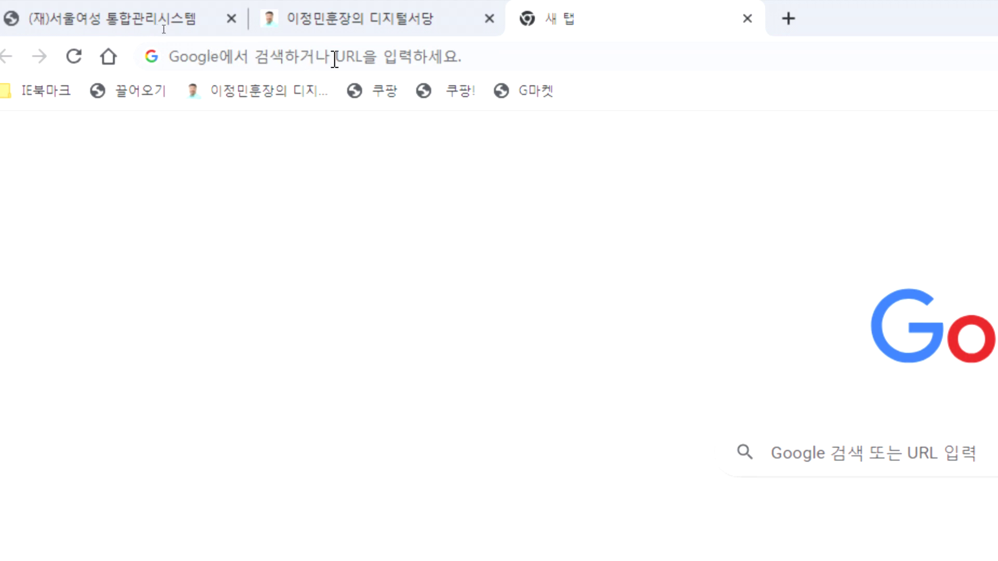
Search Google for 네이버 from the address bar of the new tab
click(483, 57)
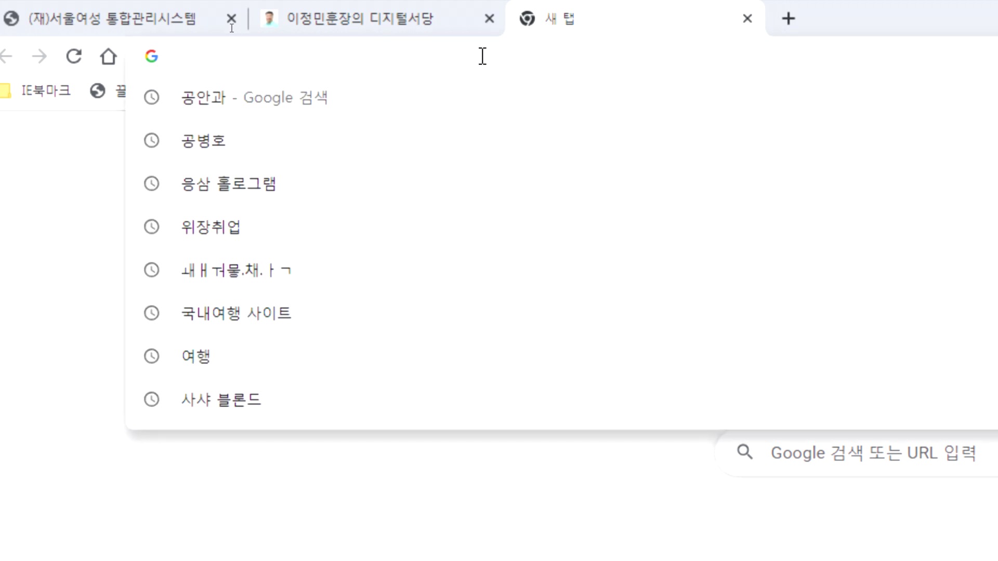
text(sp)
key(BackSpace)
key(BackSpace)
key(Hangul)
text(ㄴㅔ이버)
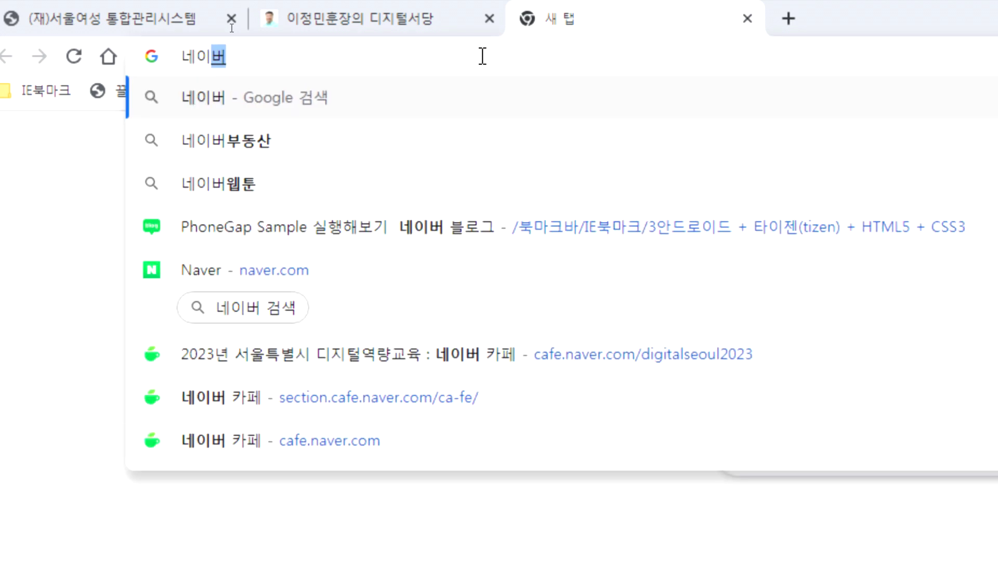
key(Return)
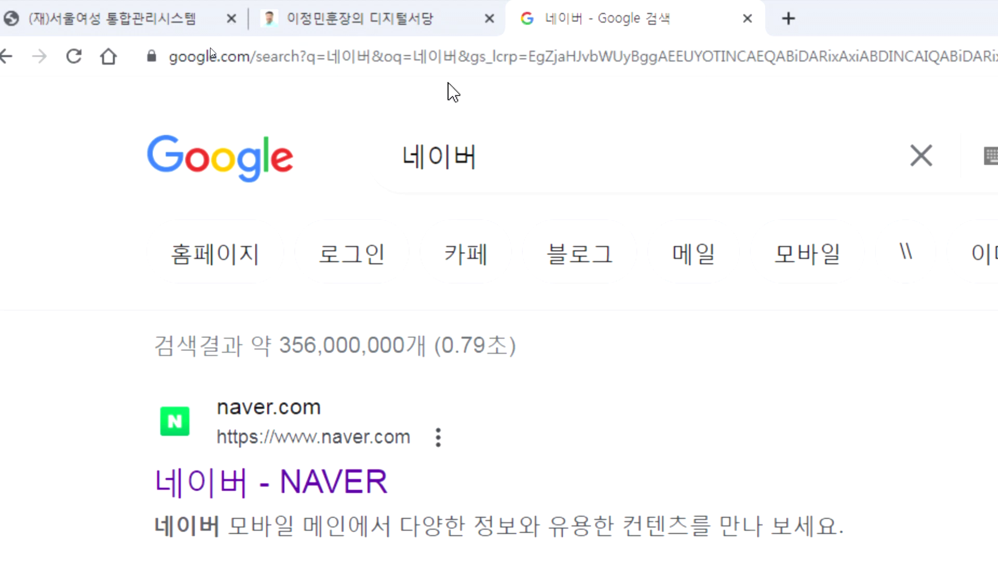
Look through the 네이버 search results and open the naver.com site from the first result
scroll(392, 182, down, 4)
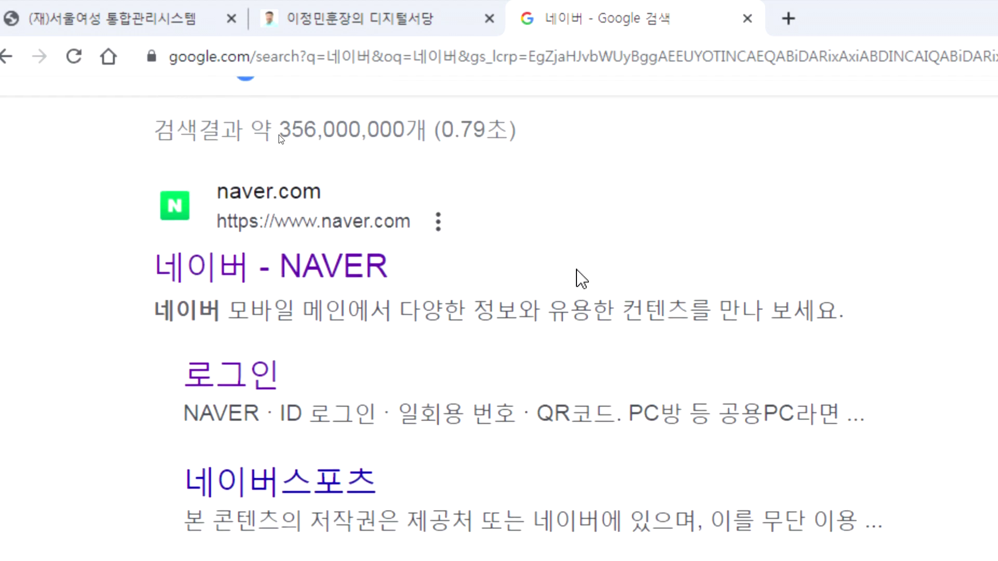
scroll(281, 138, up, 2)
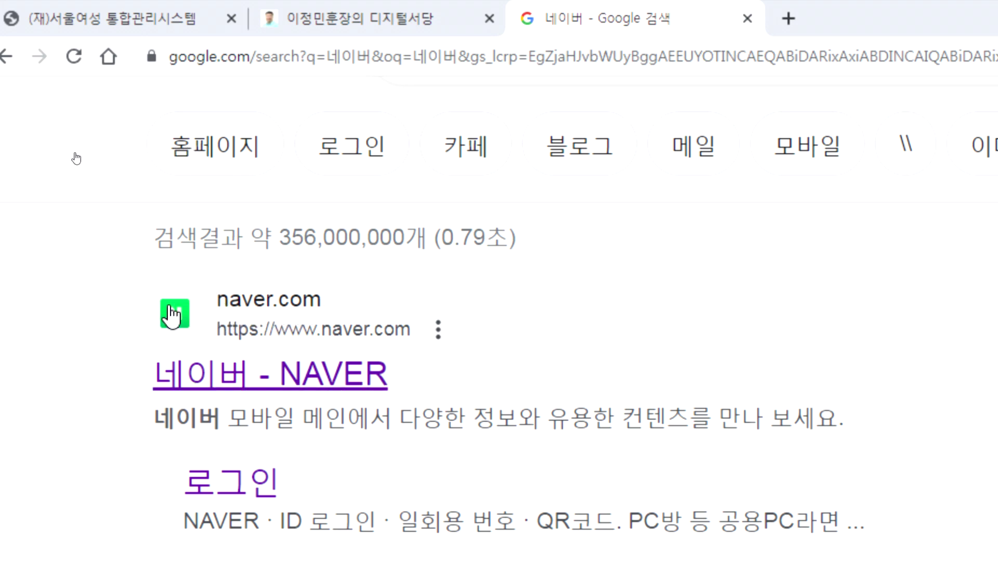
scroll(98, 330, down, 15)
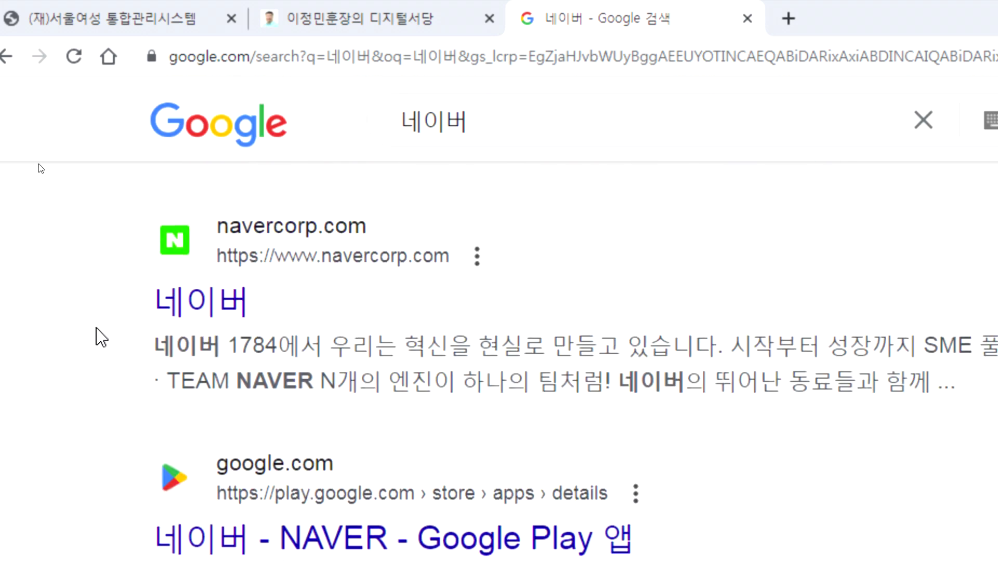
scroll(106, 332, up, 15)
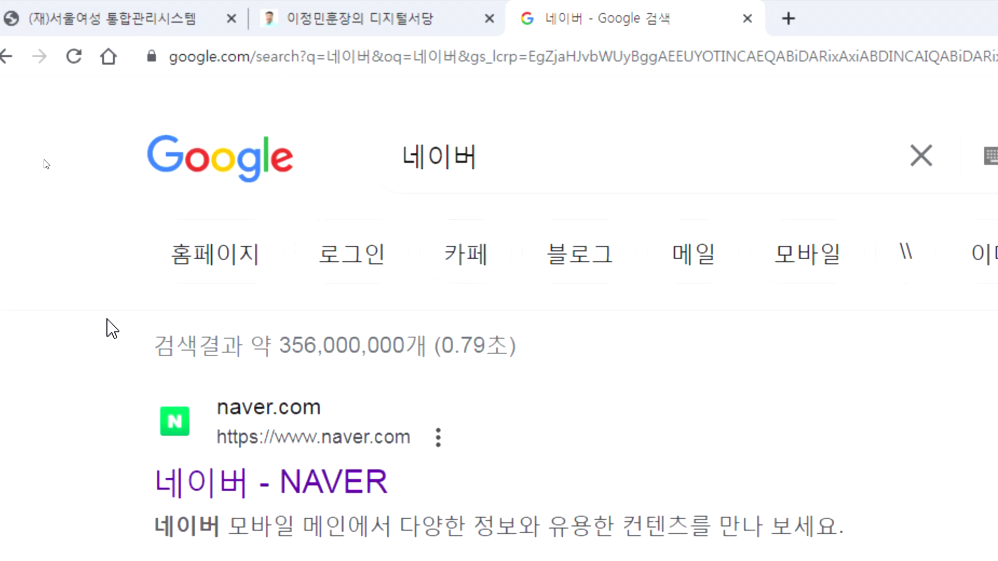
scroll(177, 319, down, 4)
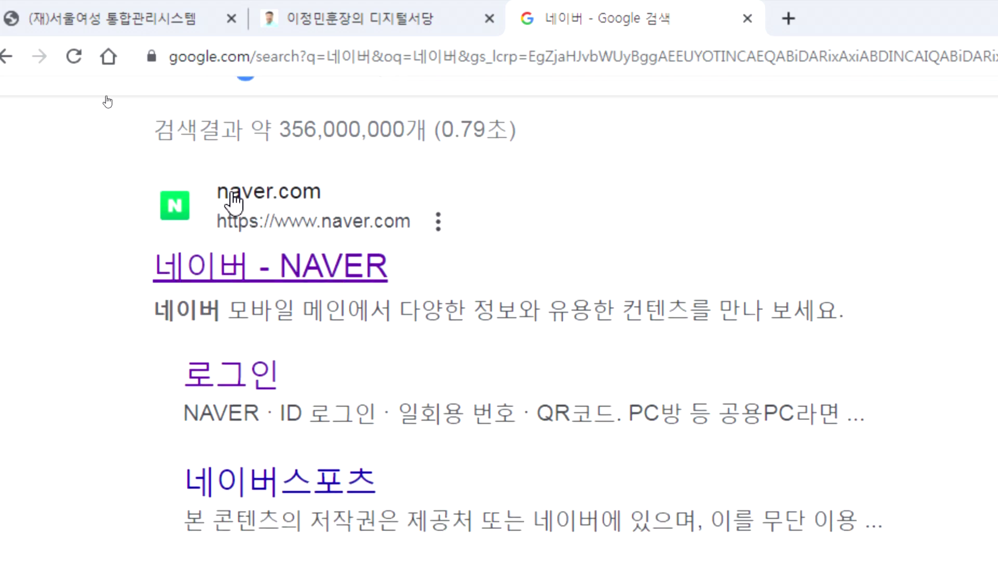
click(282, 202)
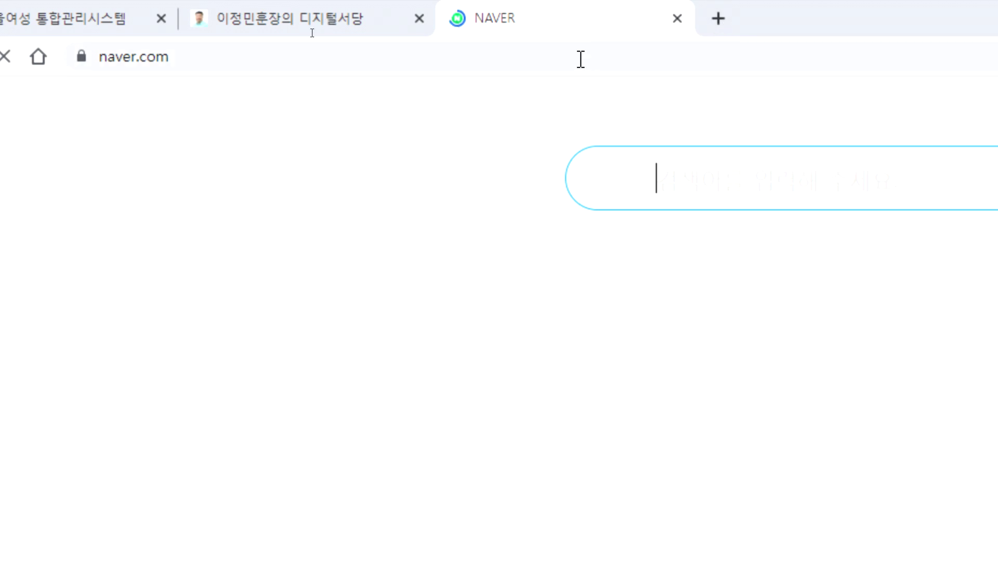
Return to the search results, open the Naver site in a separate tab and close that tab
key(alt+Left)
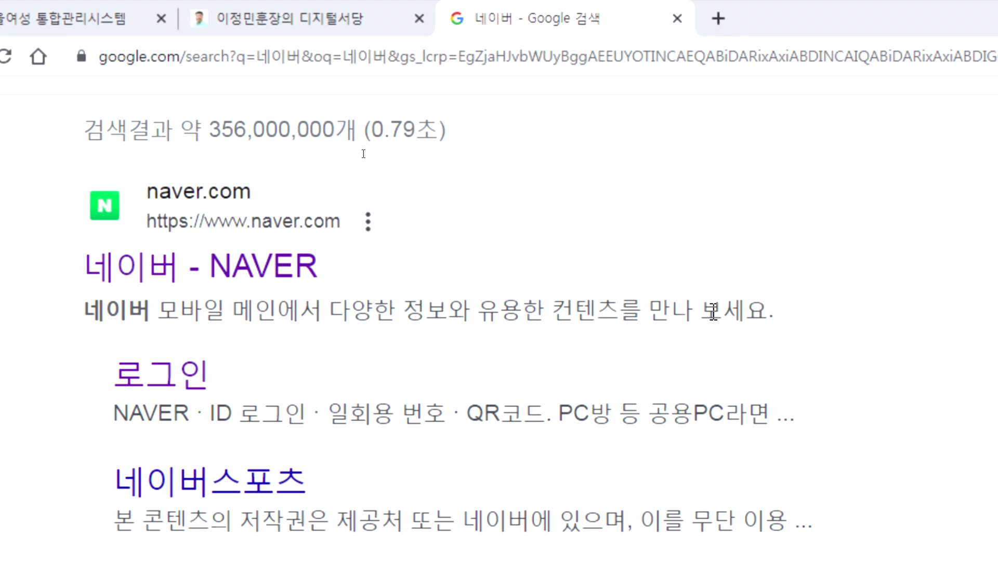
middle_click(311, 228)
click(769, 21)
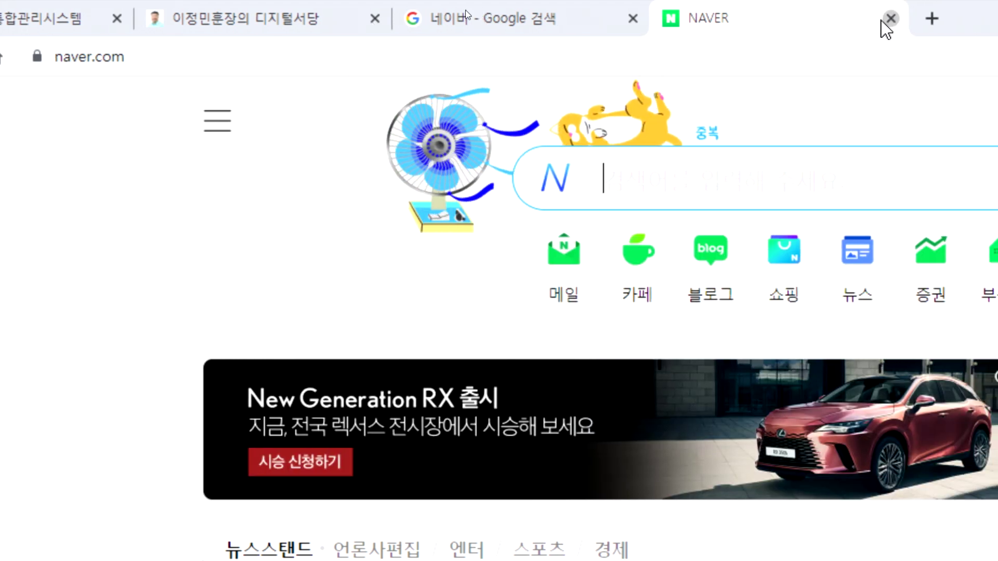
click(891, 19)
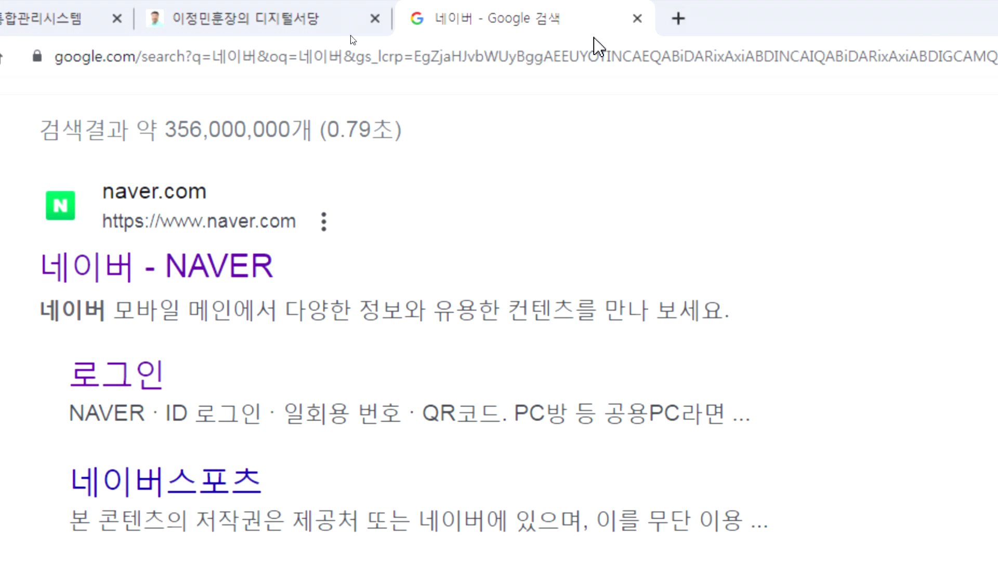
Detach the 네이버 results tab into its own window, replace it with a blank new tab and maximize the window
drag(590, 29, 557, 133)
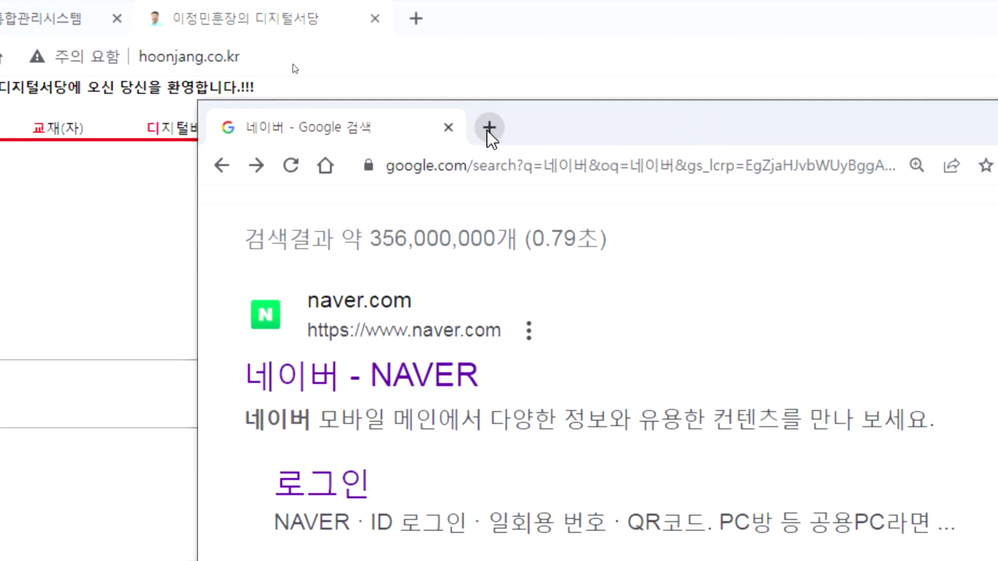
click(489, 128)
click(449, 128)
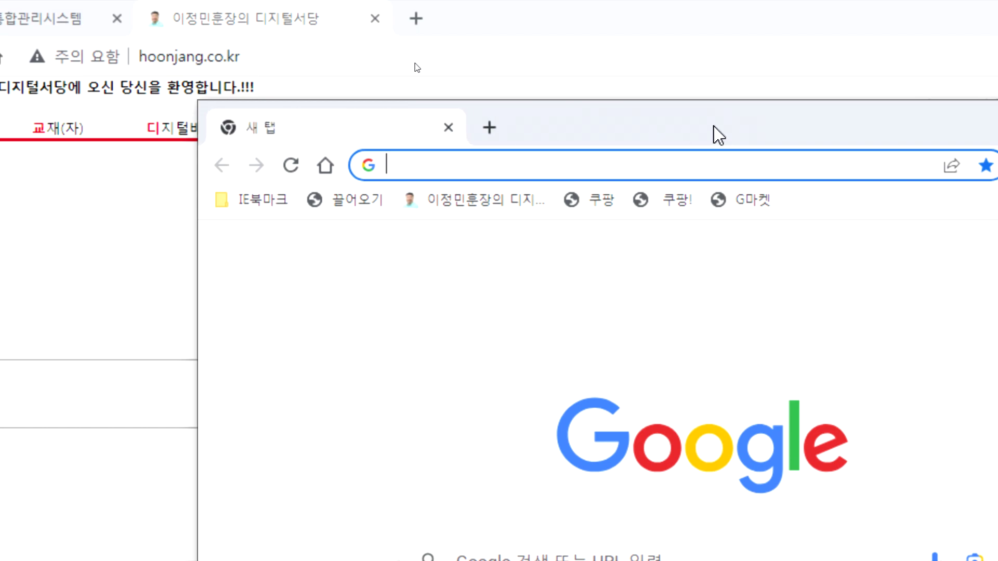
double_click(741, 133)
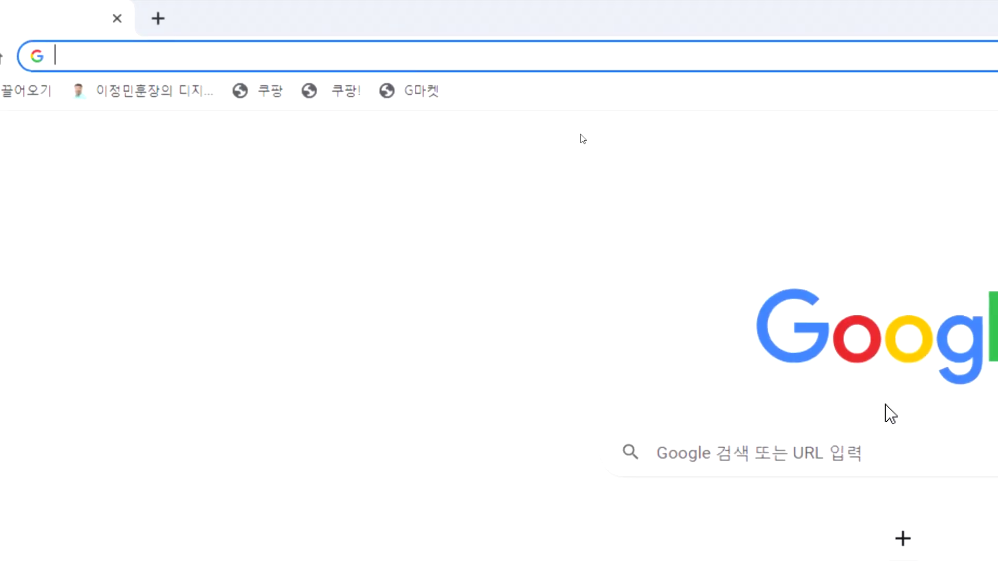
click(962, 526)
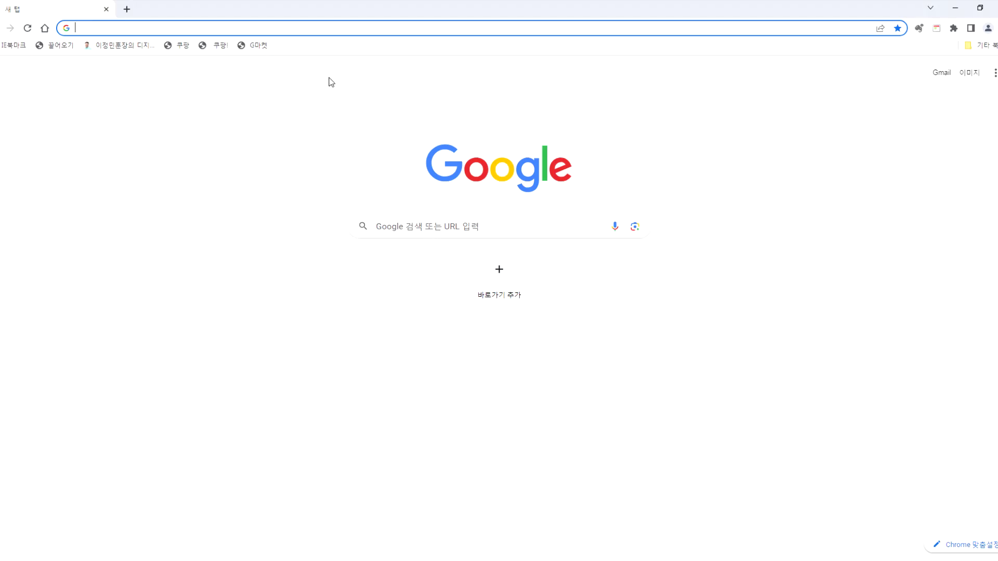
Minimize the browser window to reach the desktop and launch Chrome from its desktop shortcut
click(956, 9)
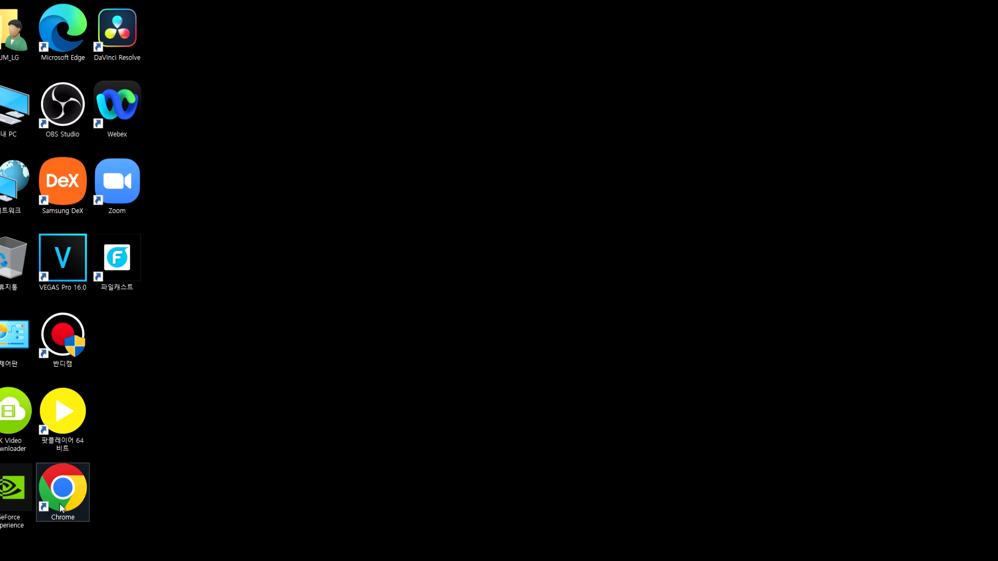
drag(70, 490, 383, 272)
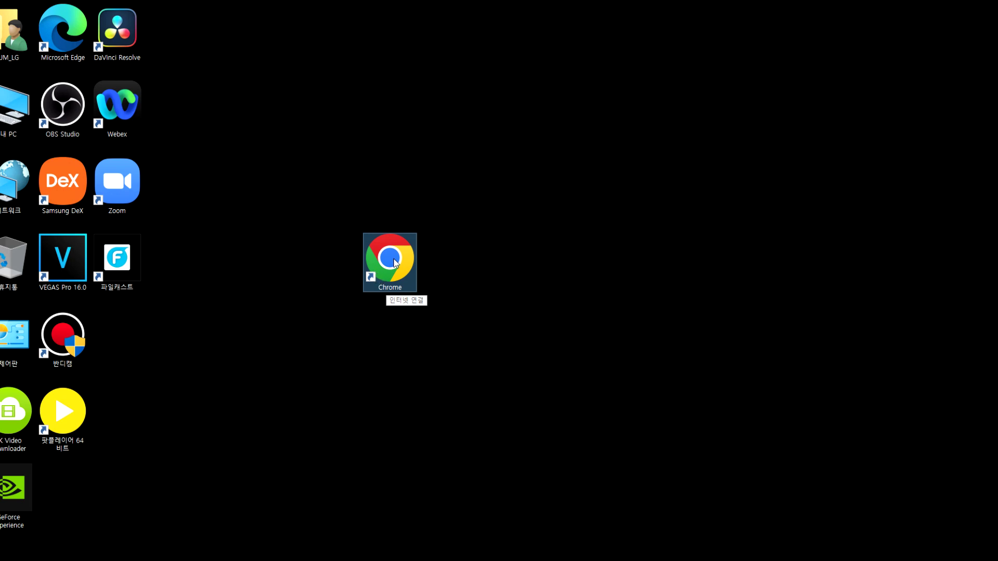
drag(394, 264, 66, 494)
double_click(66, 494)
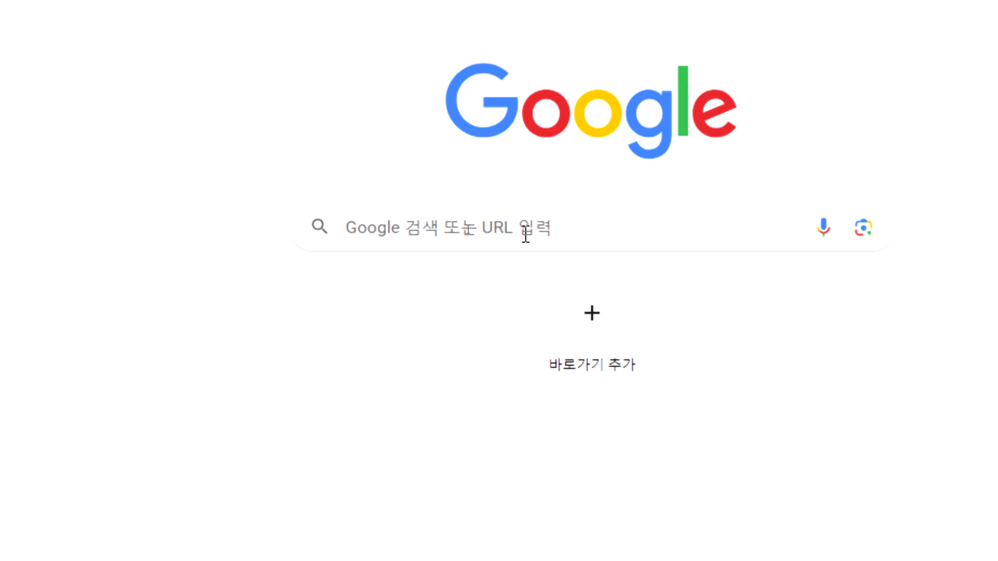
Search for 네이버 using the search box on the Google page and open the Naver site from the results
click(553, 229)
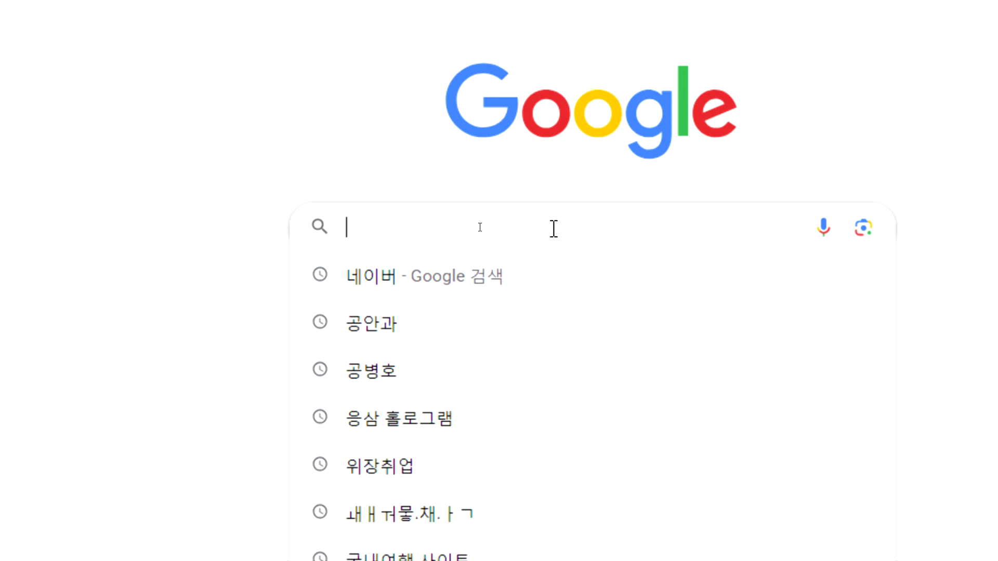
text(dp)
key(BackSpace)
key(BackSpace)
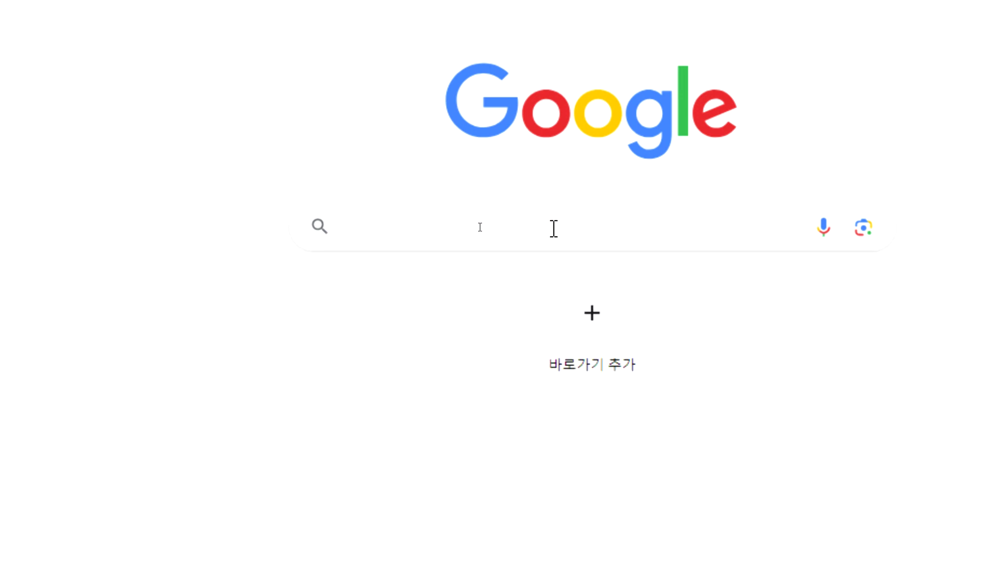
text(네이버)
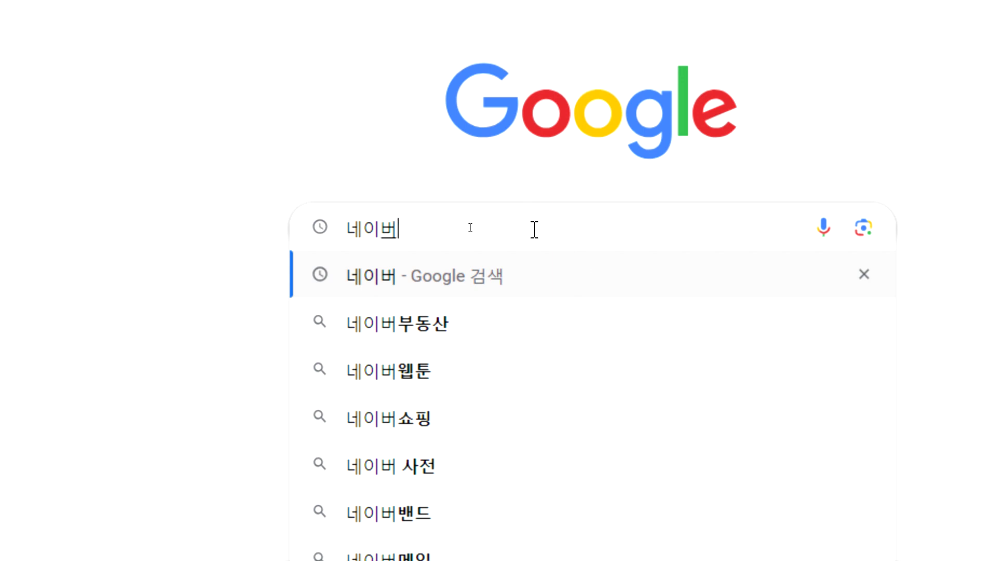
key(Return)
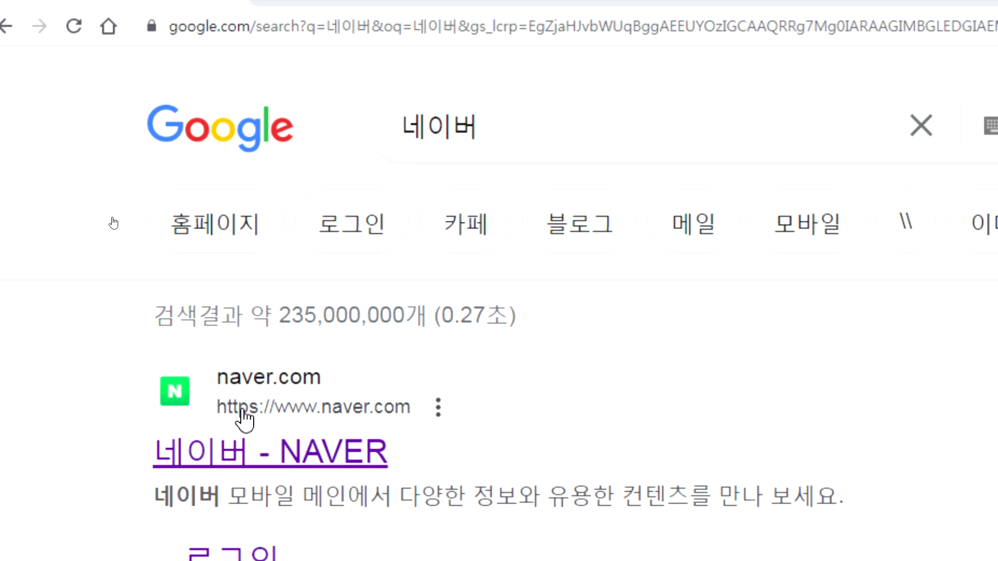
click(279, 465)
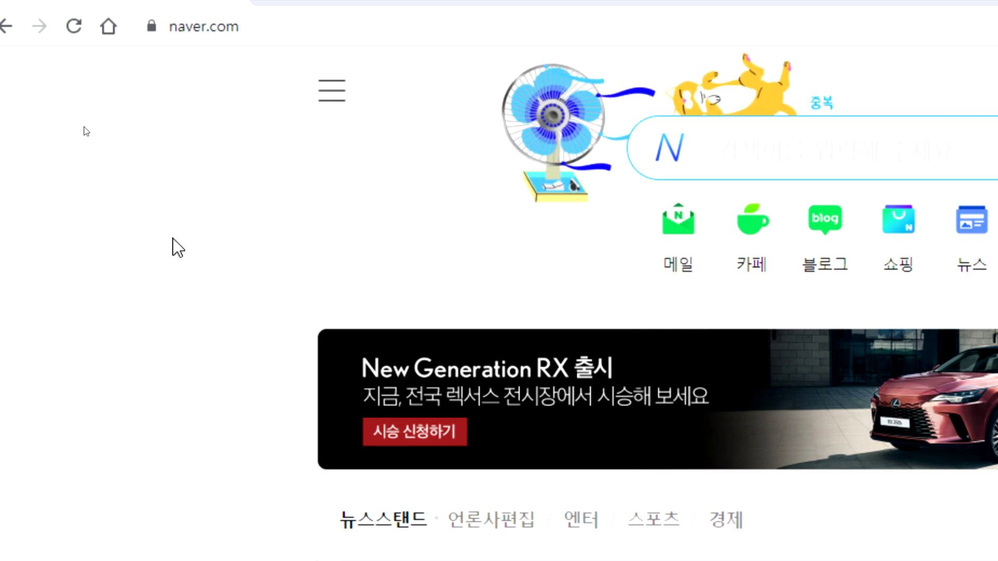
Reveal the full web address of the Naver page in the address bar
click(280, 25)
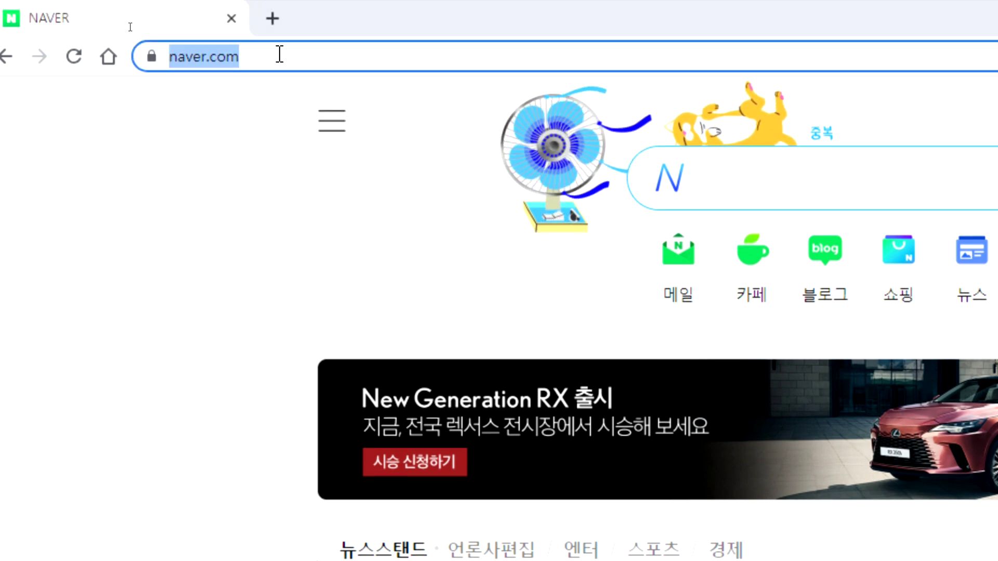
click(197, 99)
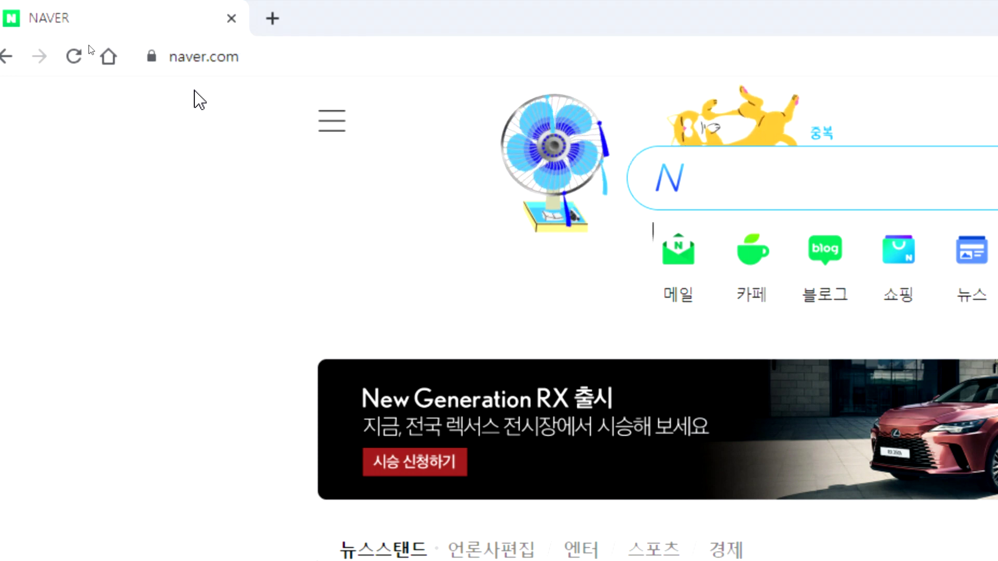
click(277, 58)
click(276, 57)
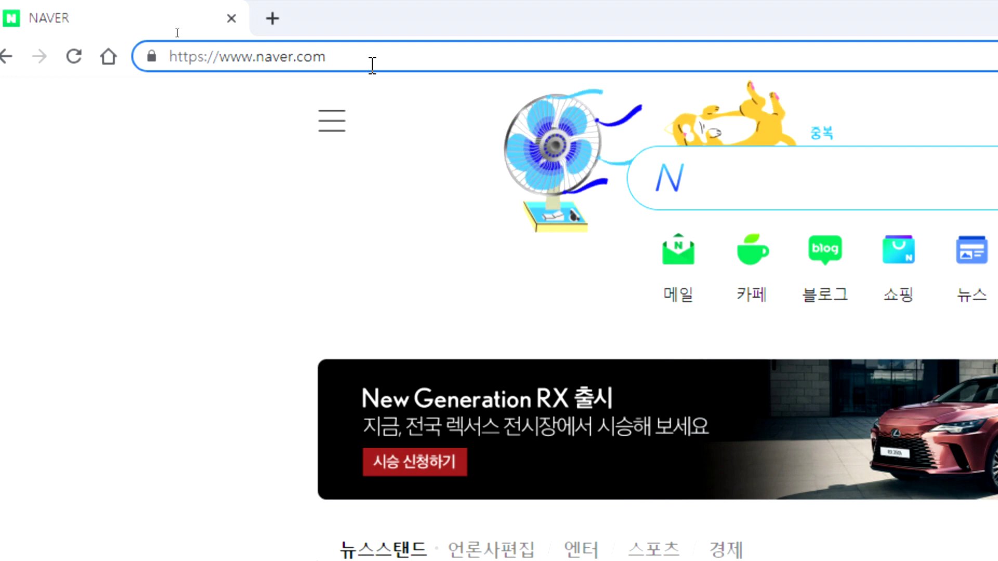
Go back to the Google results for 네이버 and reopen the Naver site from its title link
key(alt+Left)
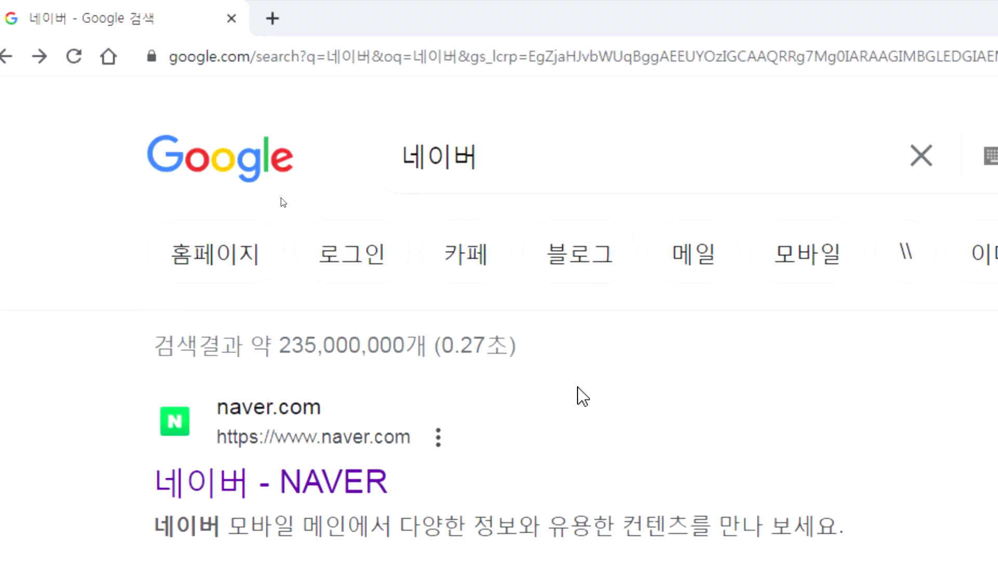
scroll(583, 396, down, 2)
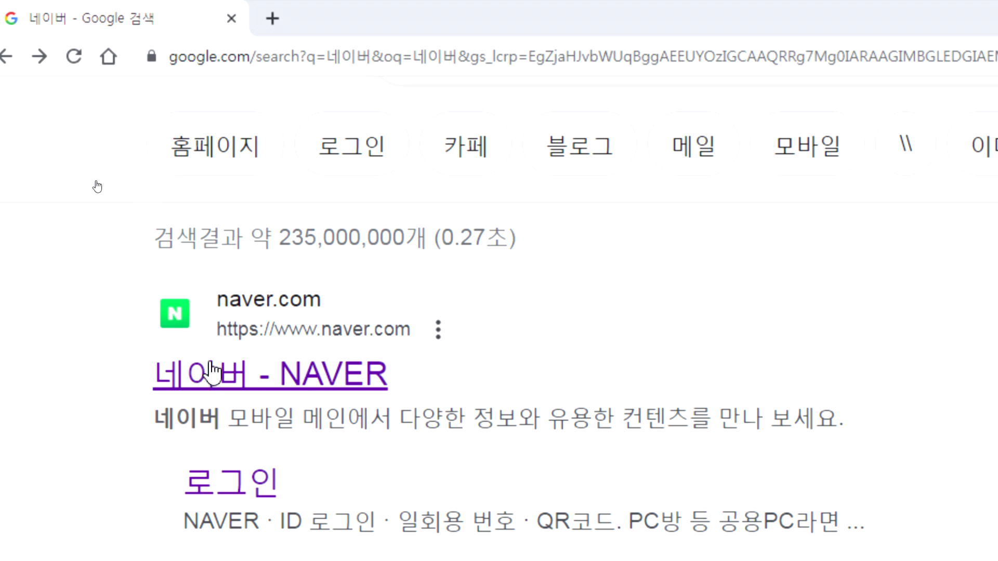
click(217, 387)
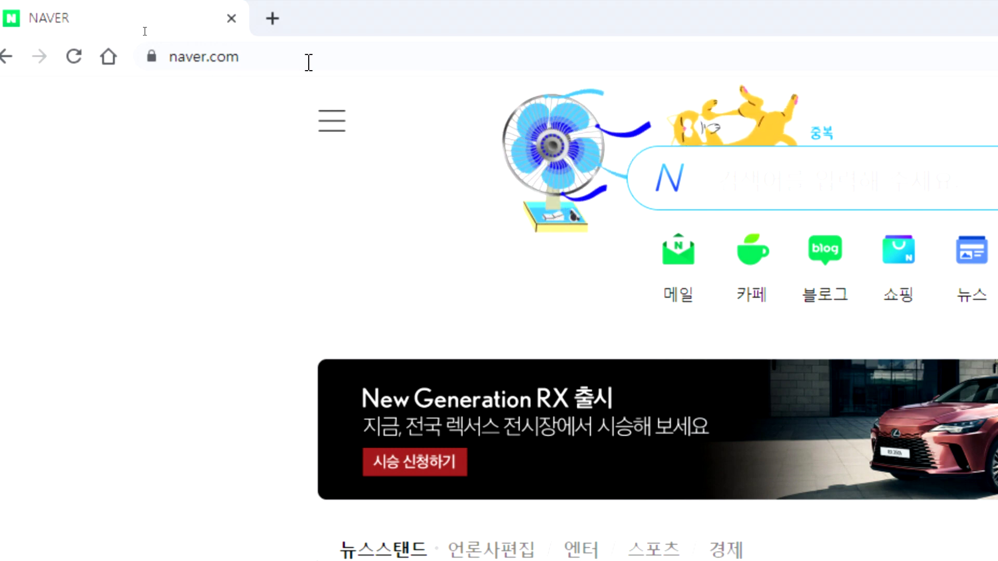
Search for 다음 from the search box on the Naver home page
key(Return)
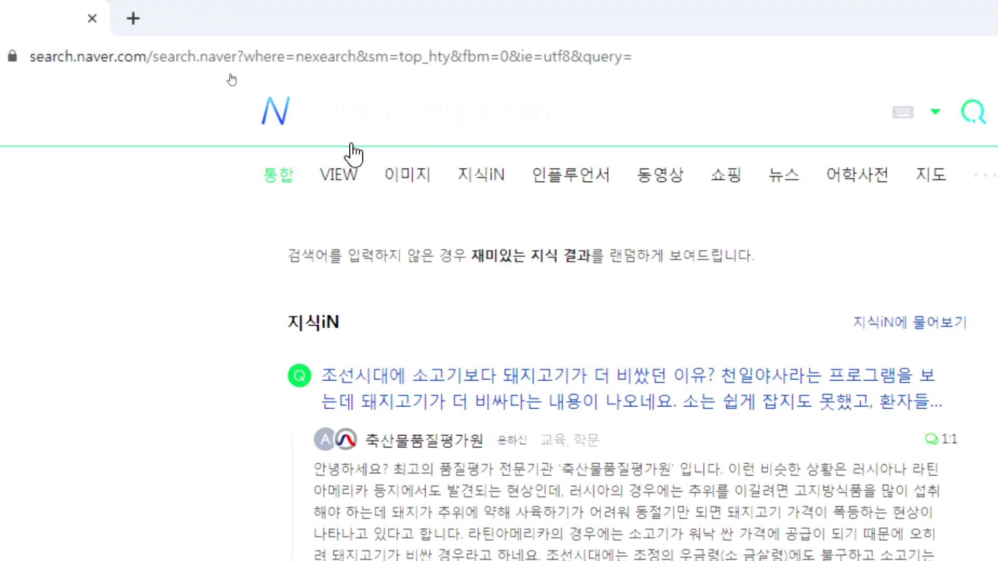
key(alt+Left)
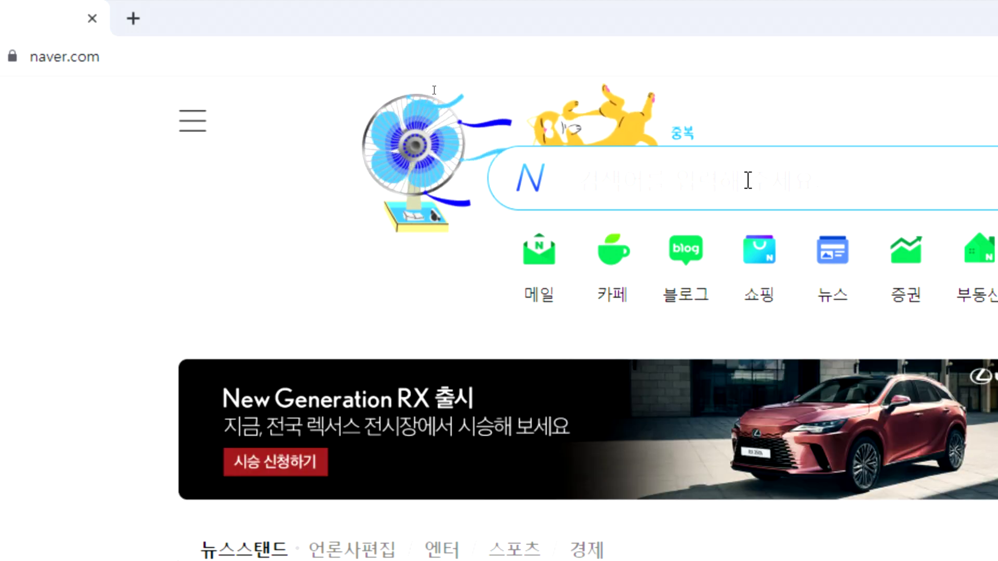
text(당)
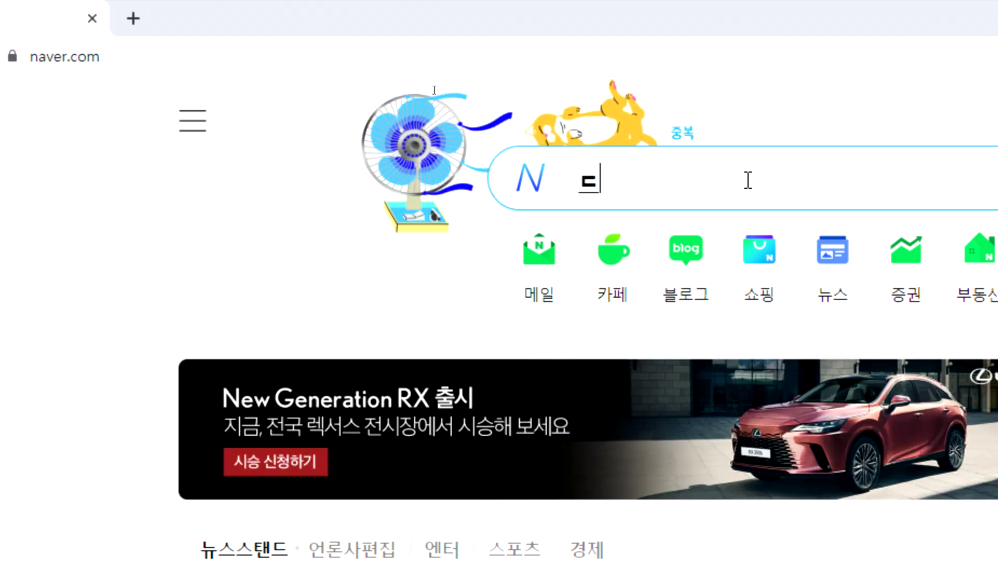
text(음)
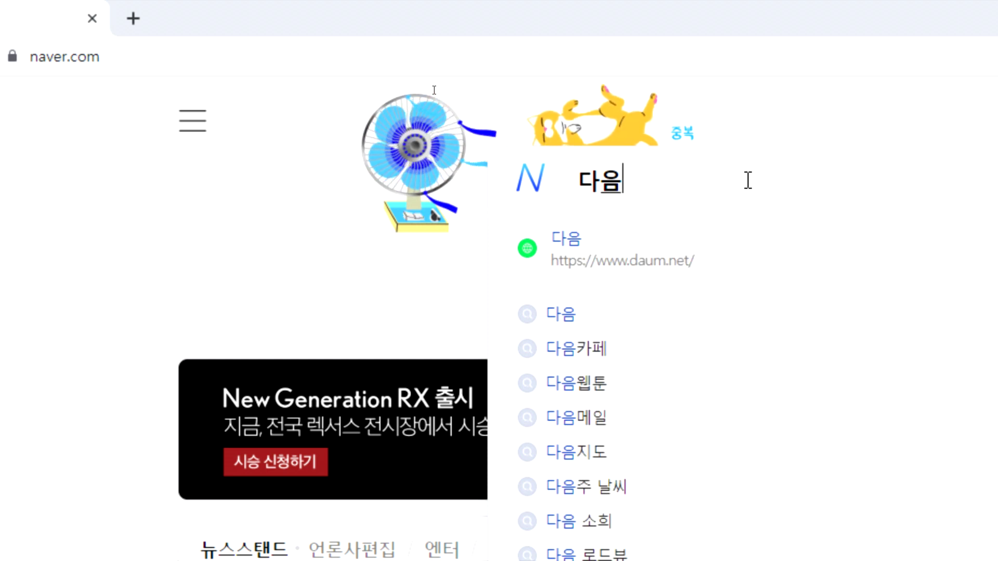
key(Return)
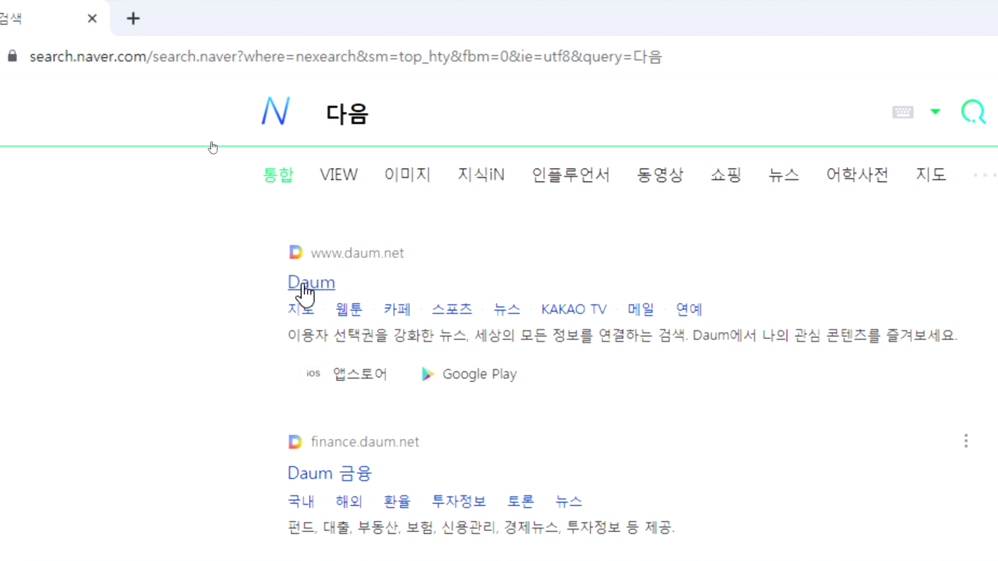
Open the Daum site from the Naver search results and look over its home page
click(303, 285)
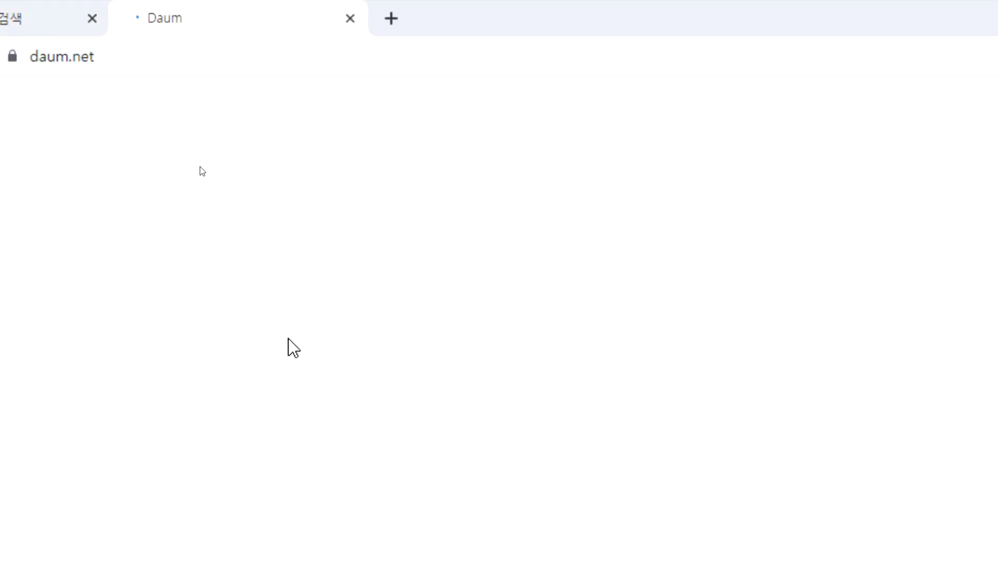
scroll(591, 379, down, 5)
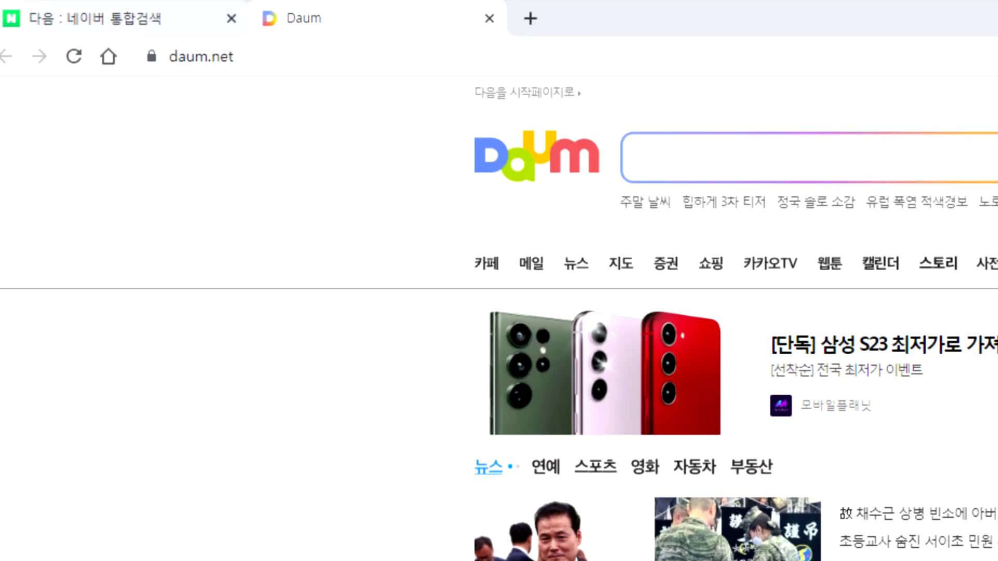
Return to the Naver home page from the 다음 search results and switch back to the Daum page
click(49, 15)
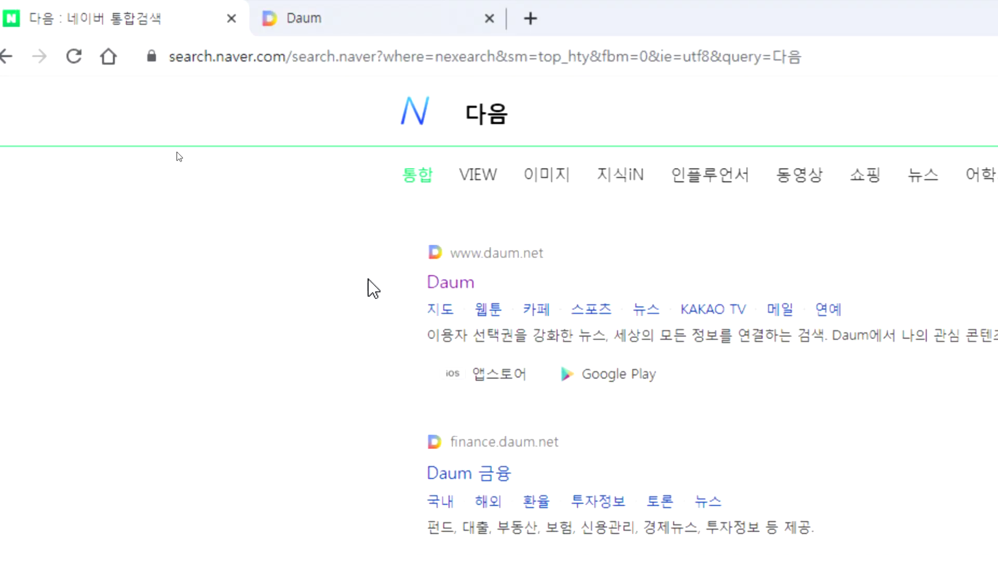
click(403, 125)
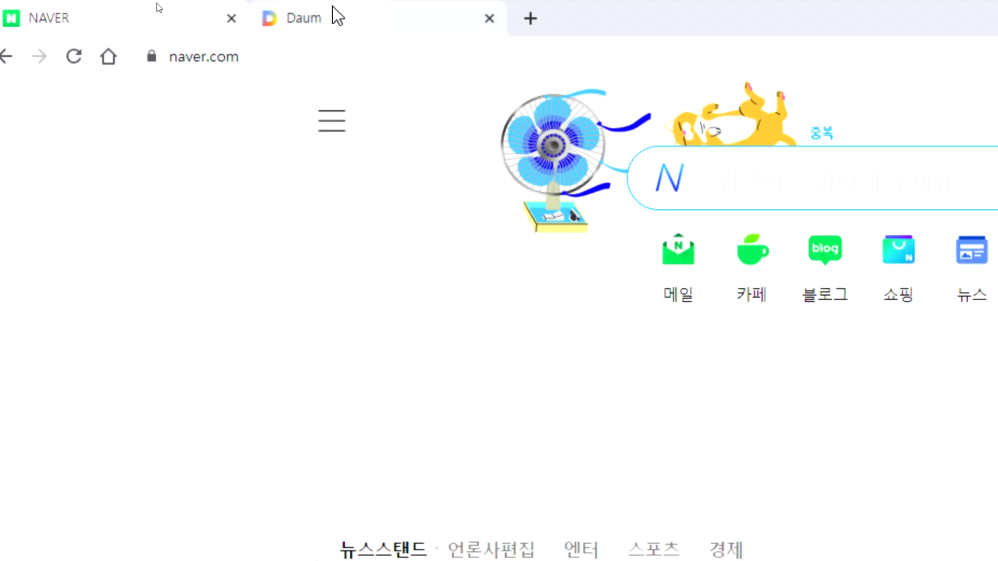
click(338, 19)
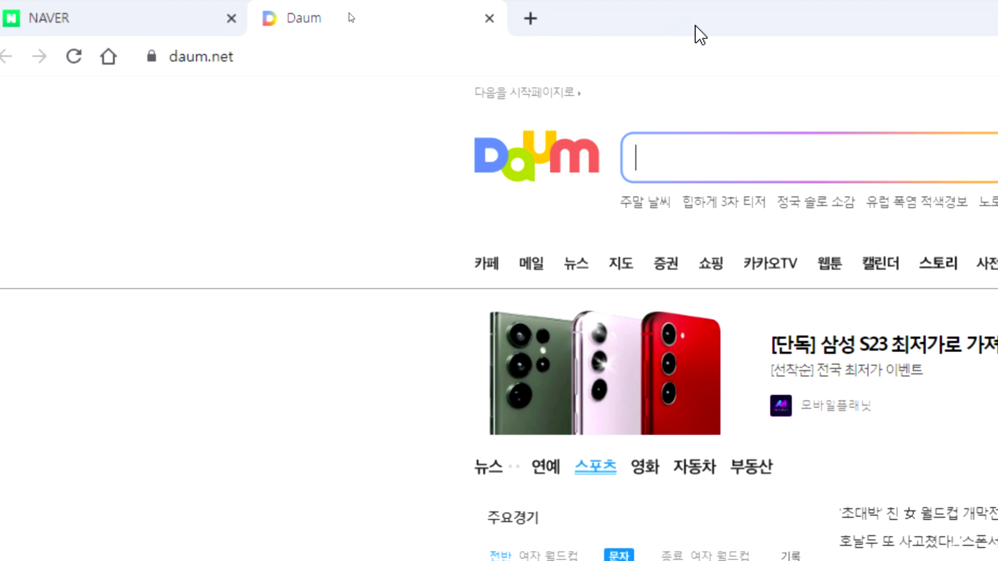
Minimize the browser, launch Internet Explorer from the Windows 보조프로그램 folder and continue past the Microsoft Edge notice
click(897, 11)
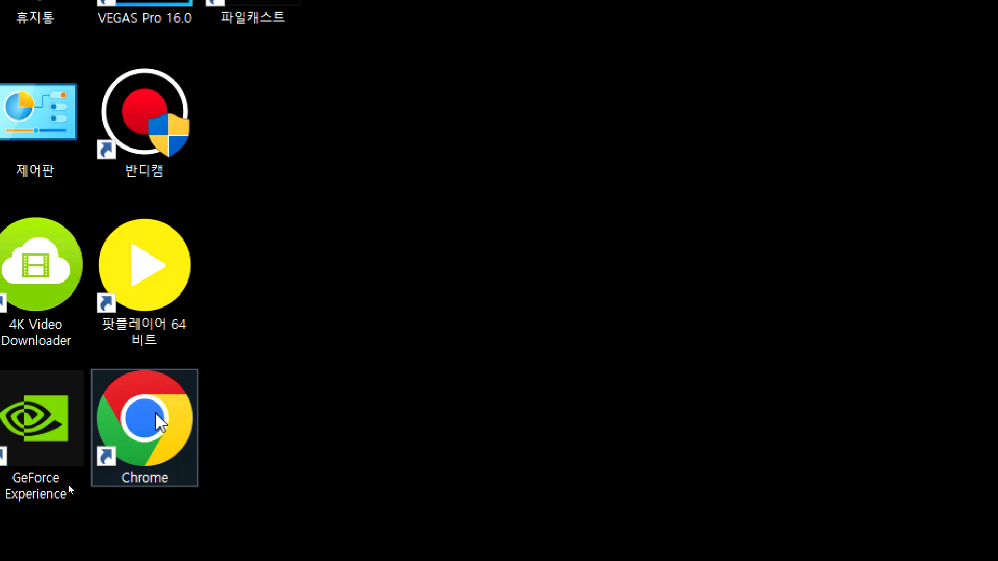
key(super)
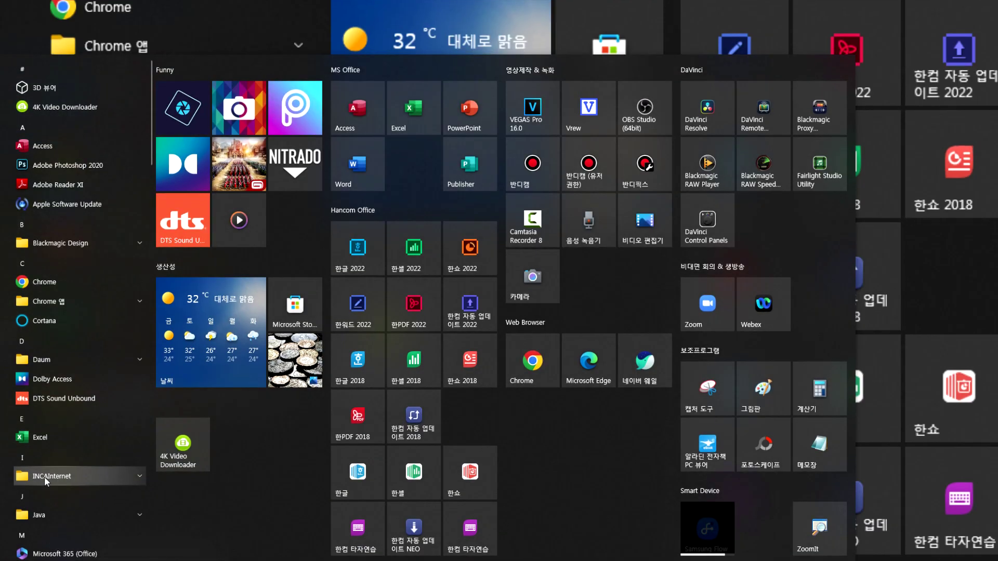
scroll(52, 399, down, 10)
scroll(61, 401, down, 5)
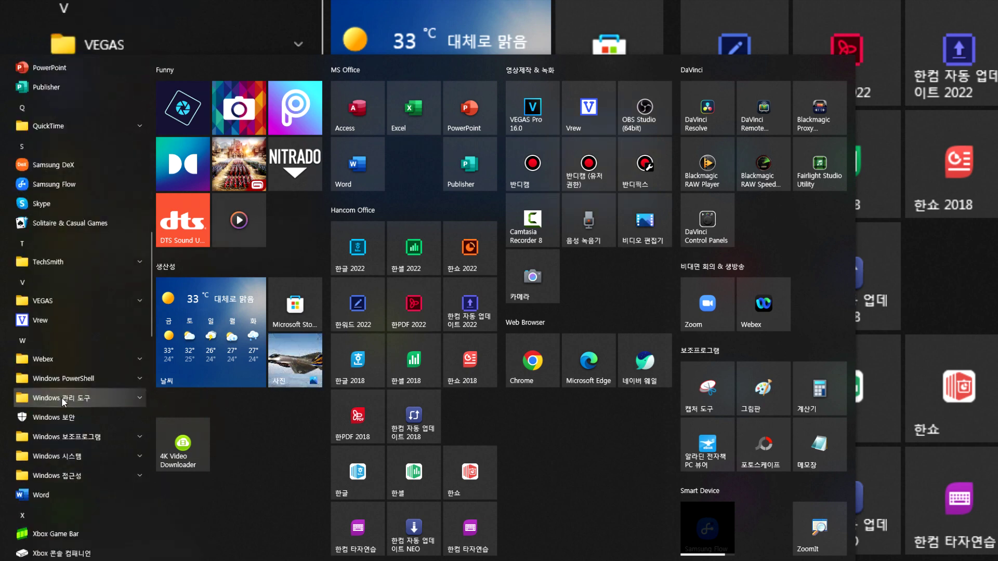
click(17, 440)
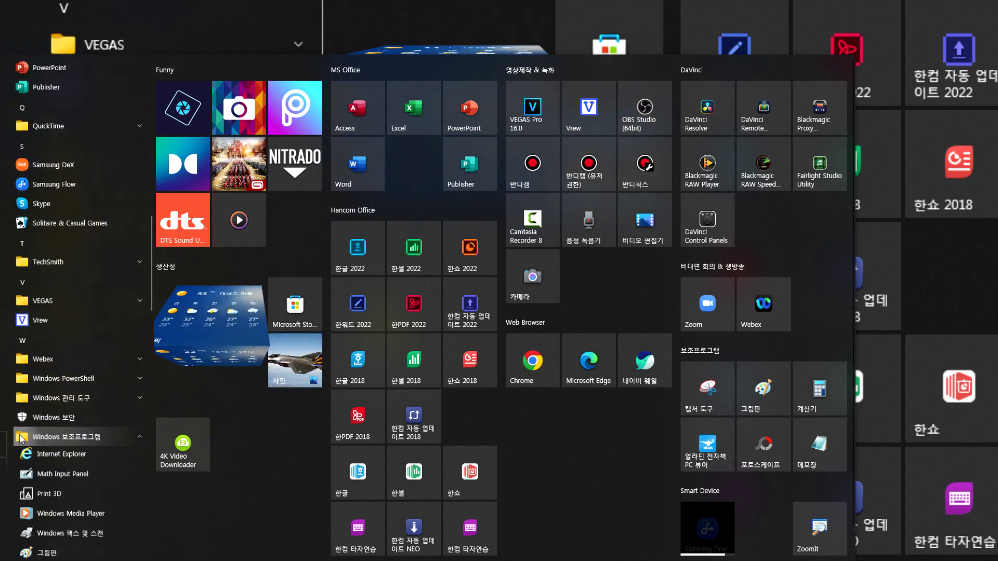
click(43, 457)
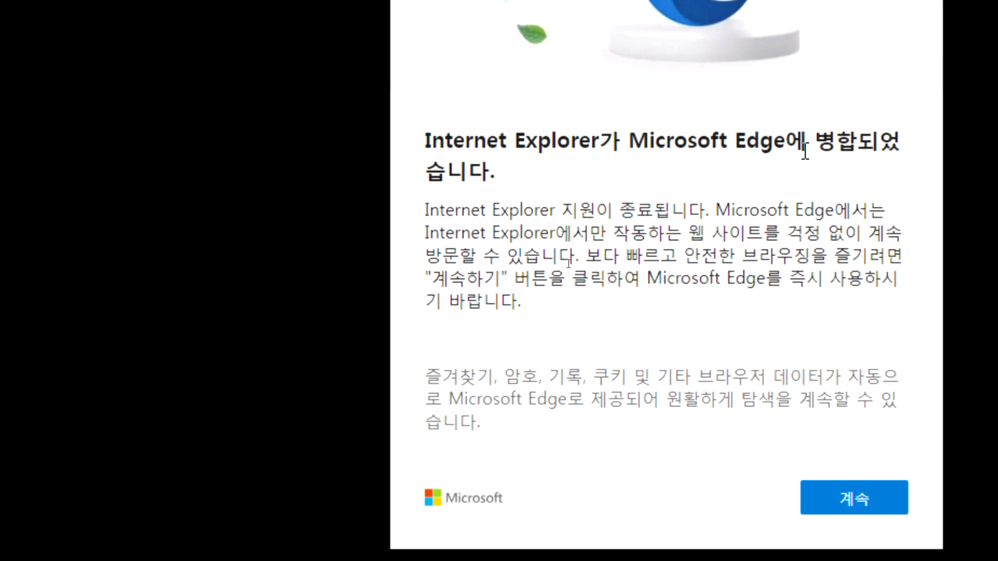
click(853, 482)
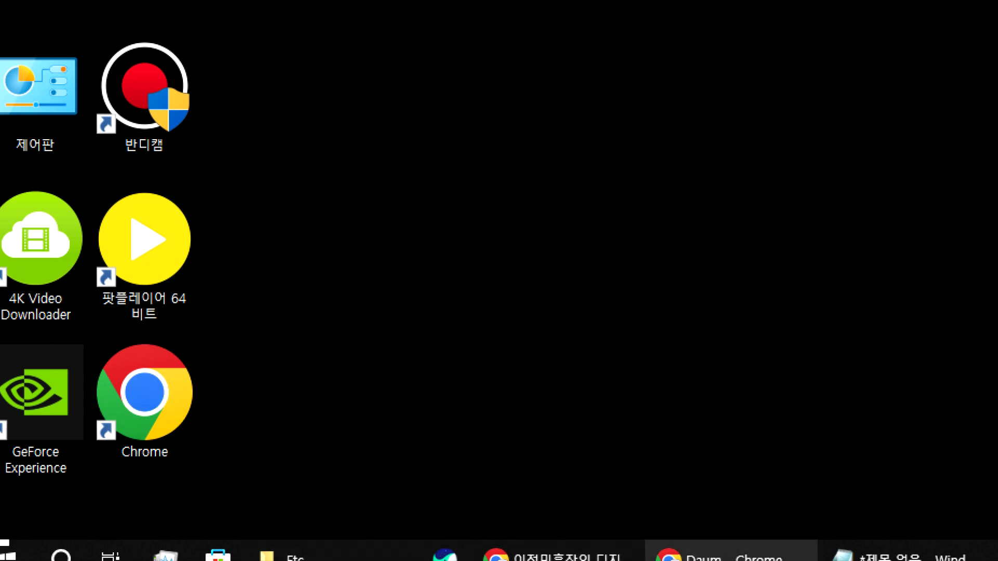
Bring the Chrome window back and compare the Daum and Naver home pages by switching between them
click(728, 555)
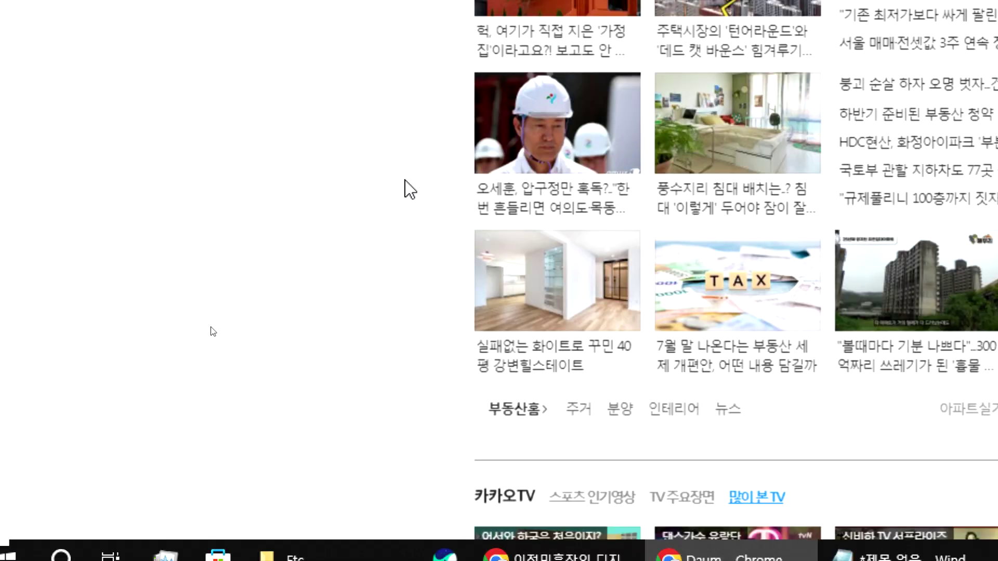
scroll(244, 229, up, 5)
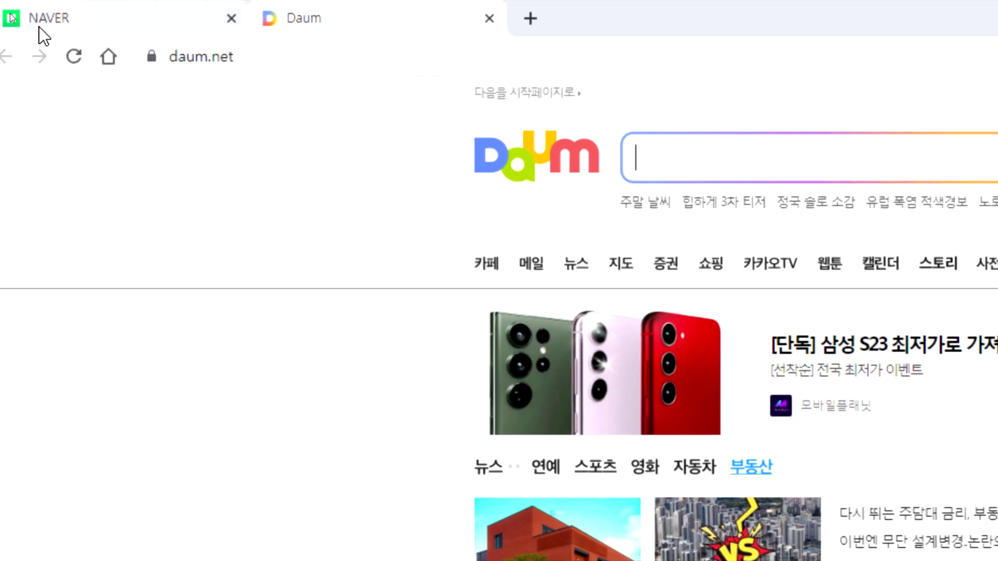
click(38, 26)
click(368, 23)
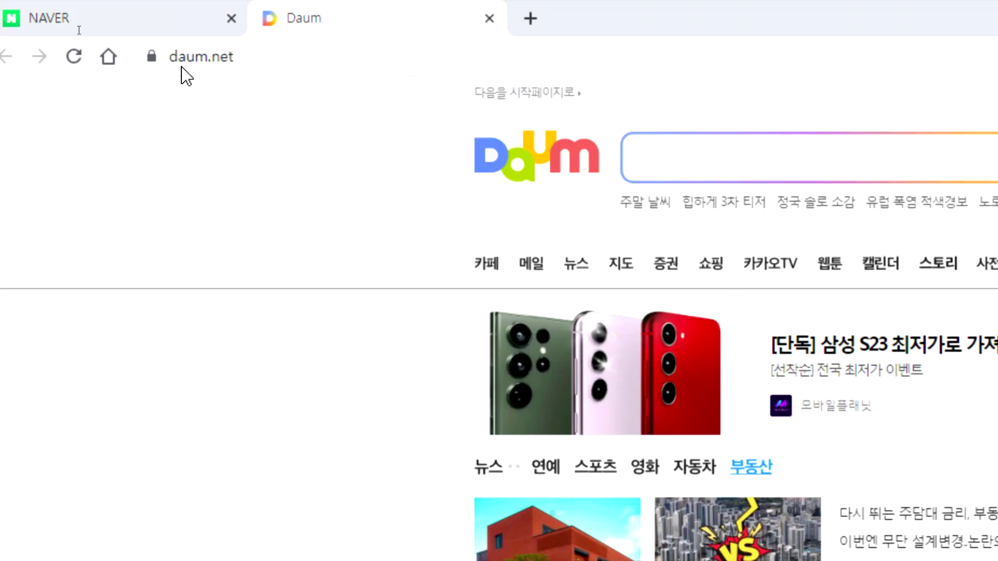
click(127, 22)
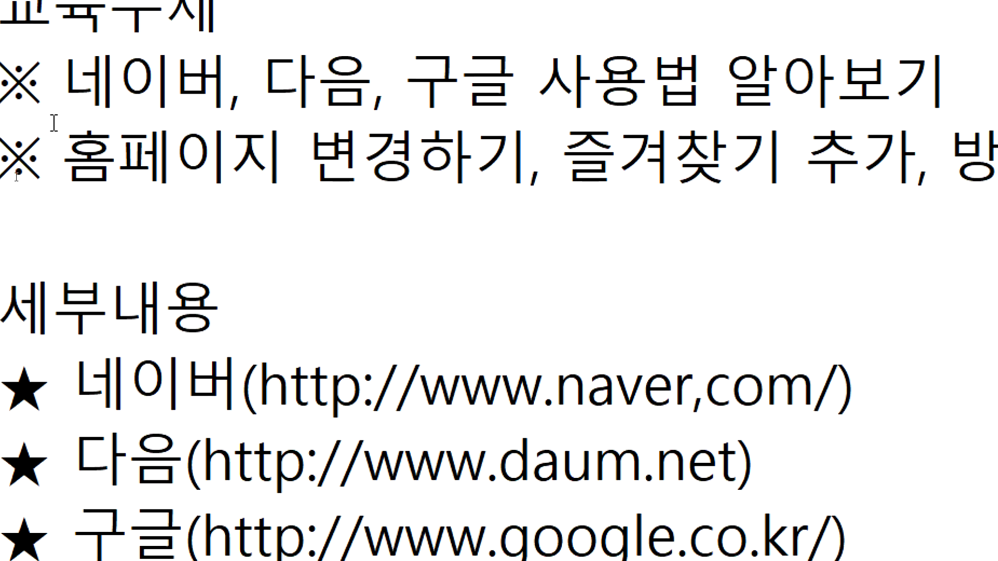
In the Notepad lesson notes, append "- 포털 사이트" to the 세부내용 heading
drag(73, 73, 691, 77)
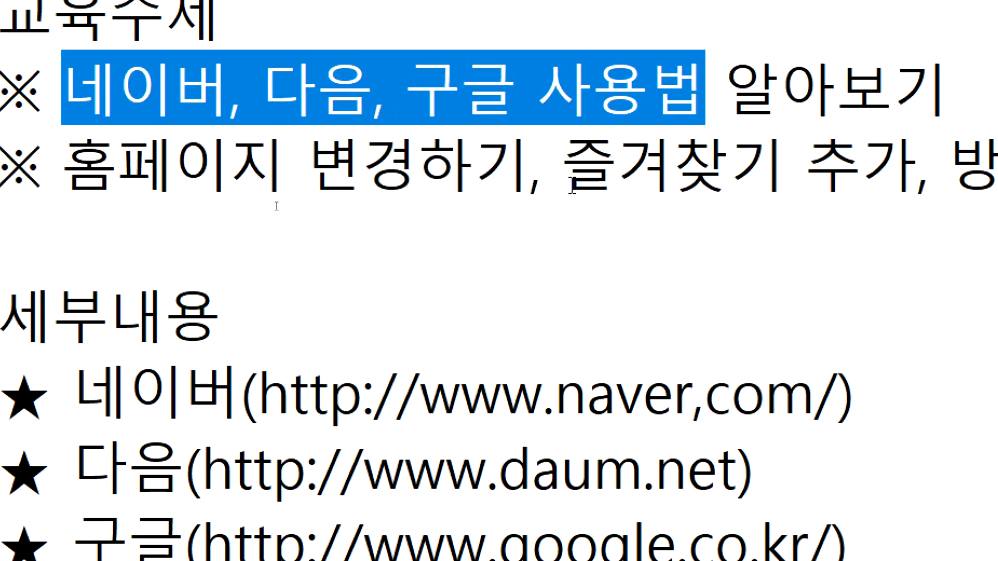
click(315, 248)
text(-)
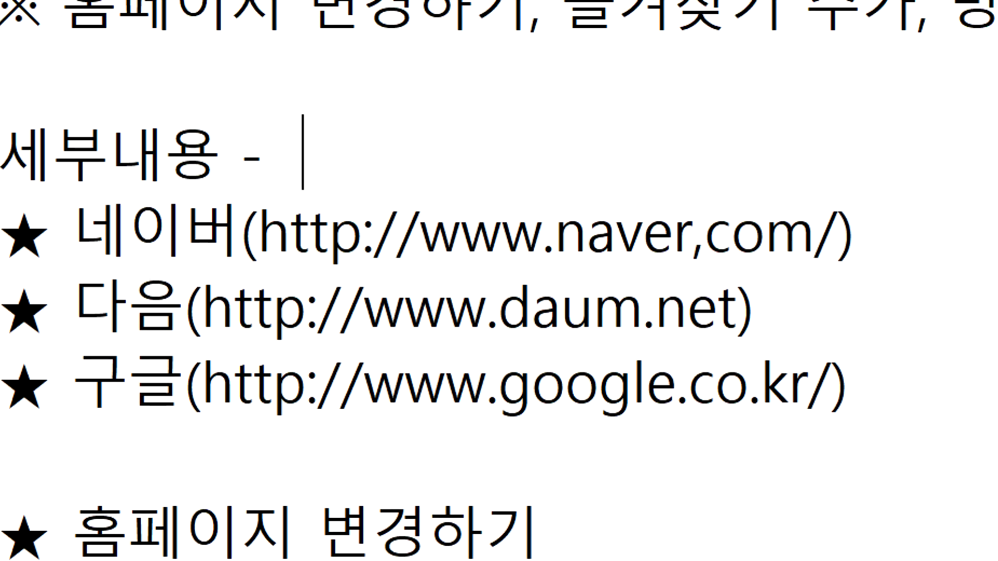
key(BackSpace)
text(v)
key(BackSpace)
text(포털)
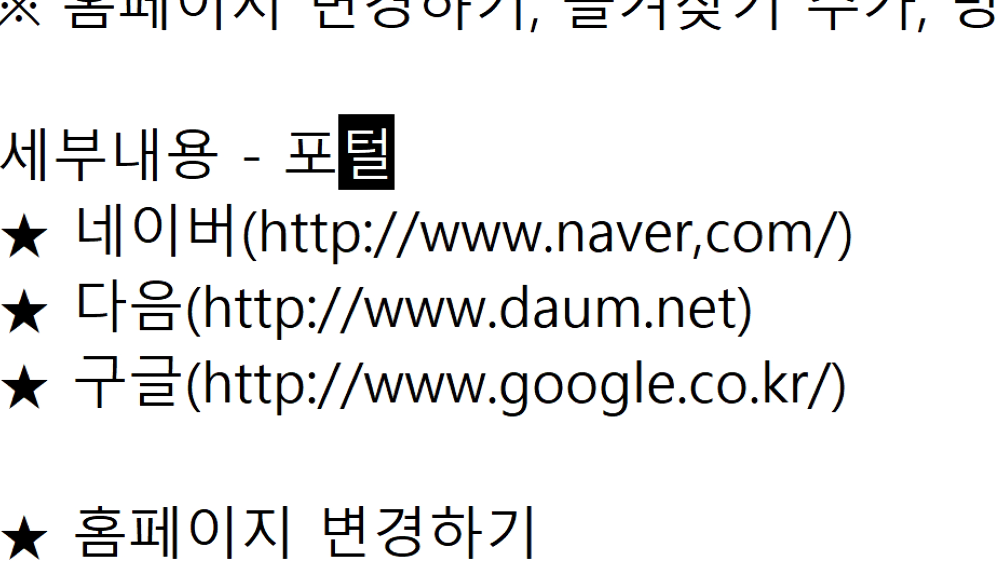
text( 사이트)
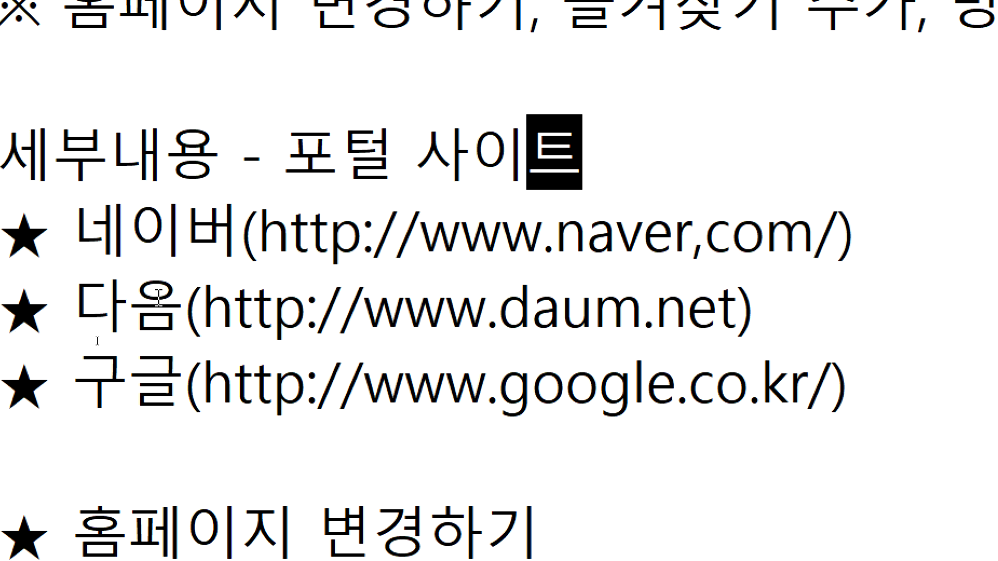
Highlight the Naver address and the names 네이버, 다음 and 구글 in the portal site list
drag(270, 237, 838, 234)
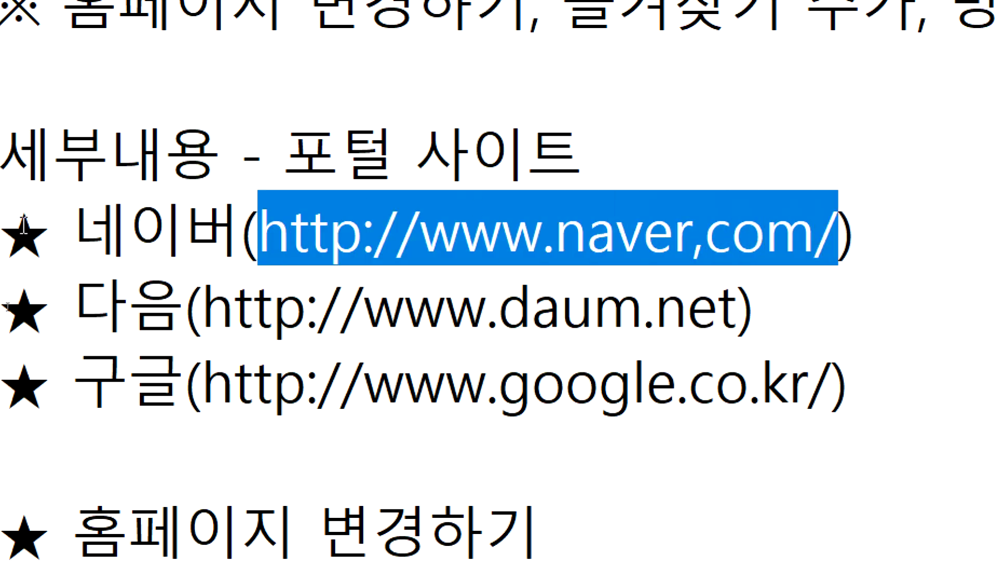
drag(74, 234, 233, 218)
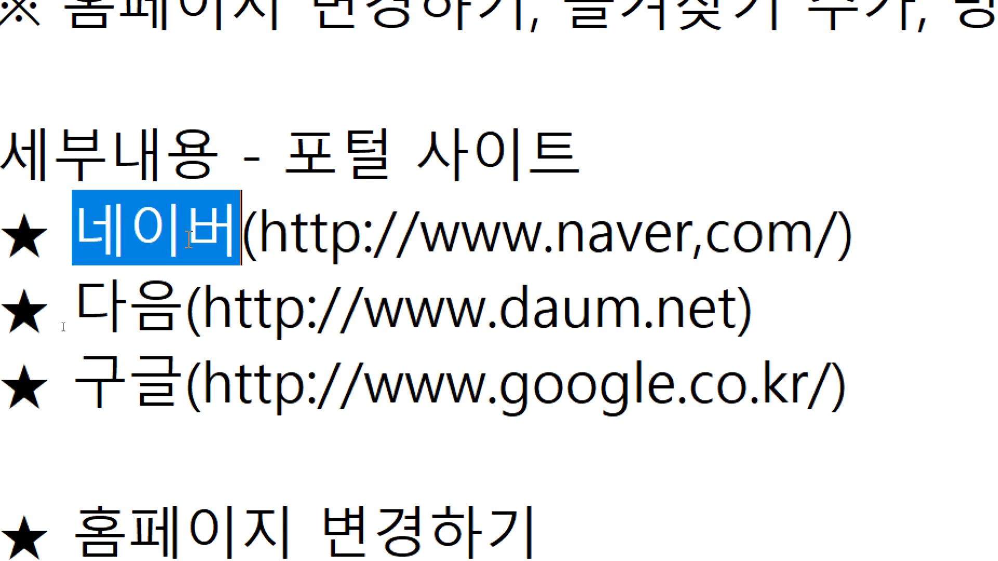
drag(58, 312, 179, 299)
drag(71, 379, 136, 382)
drag(75, 378, 160, 370)
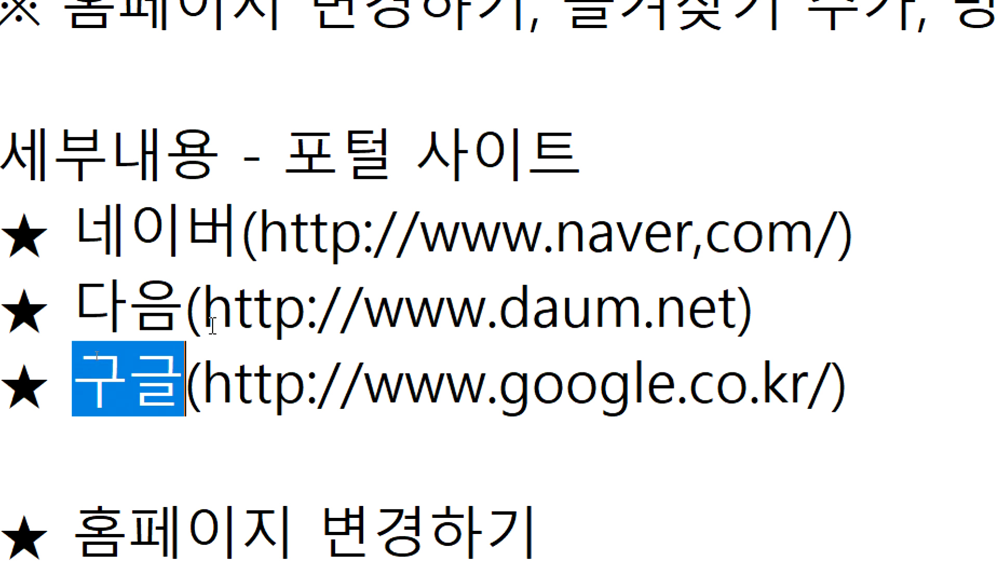
click(177, 453)
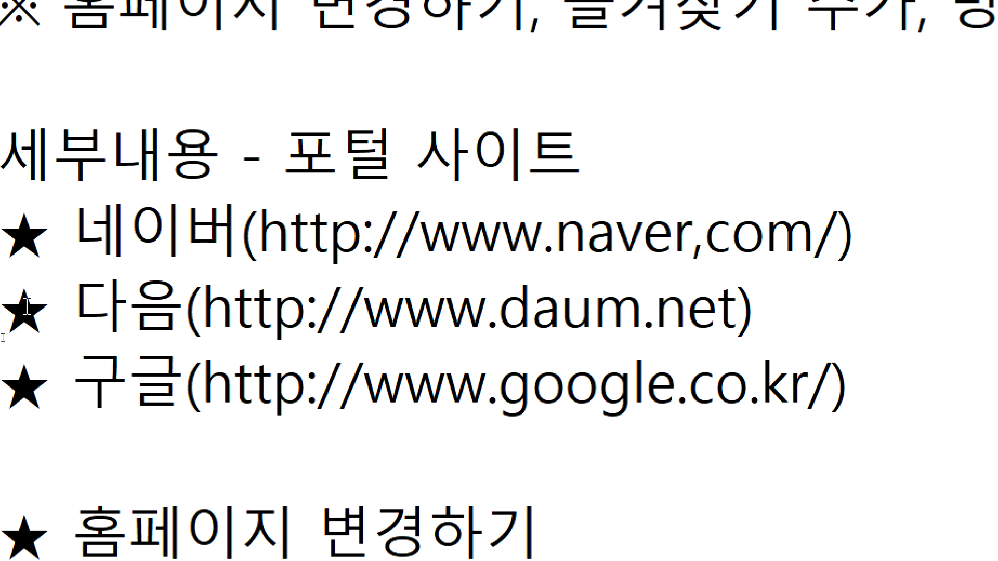
drag(78, 226, 236, 224)
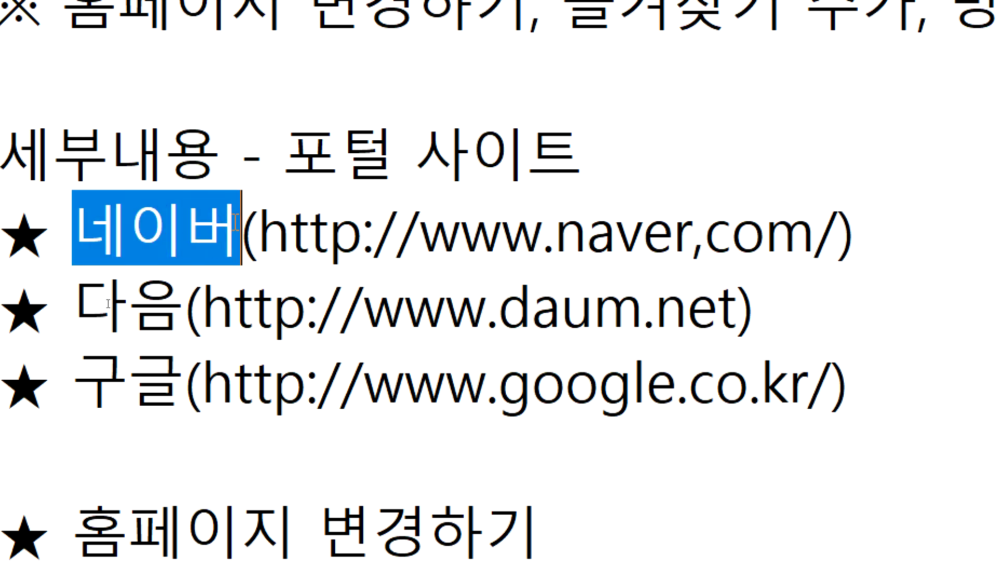
drag(75, 305, 177, 304)
drag(77, 377, 176, 370)
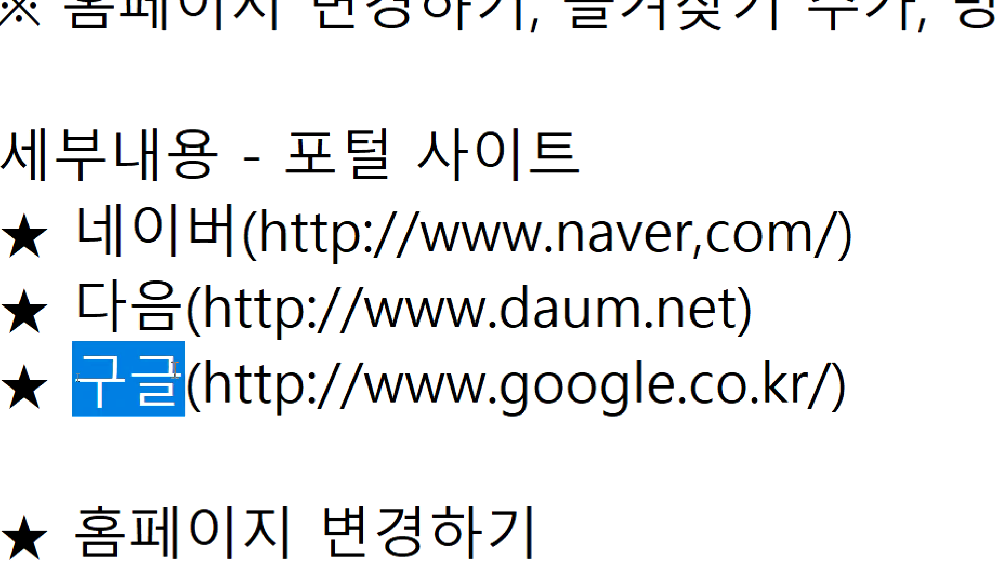
click(127, 459)
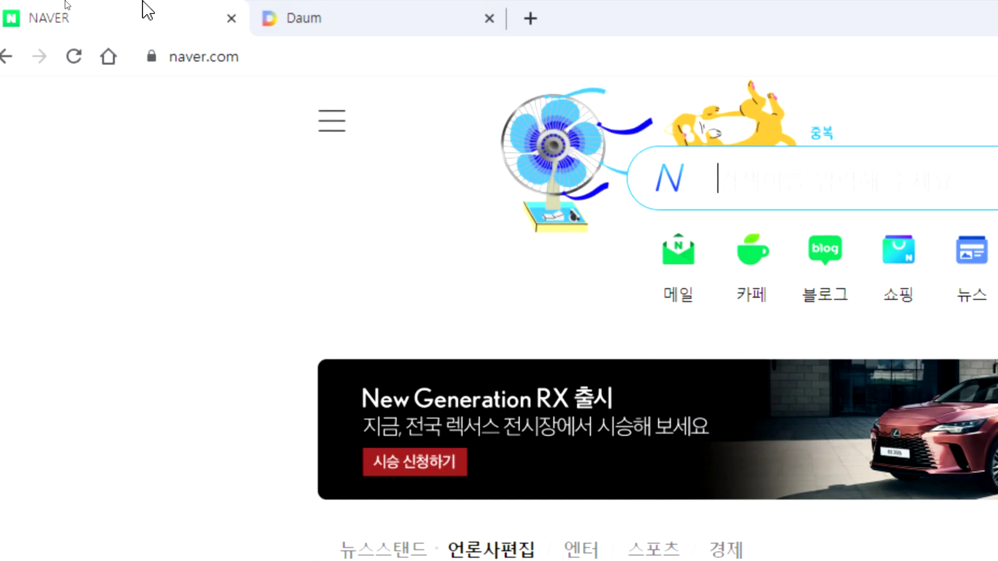
Open a new tab in Chrome and activate the Google search box on its page
click(530, 19)
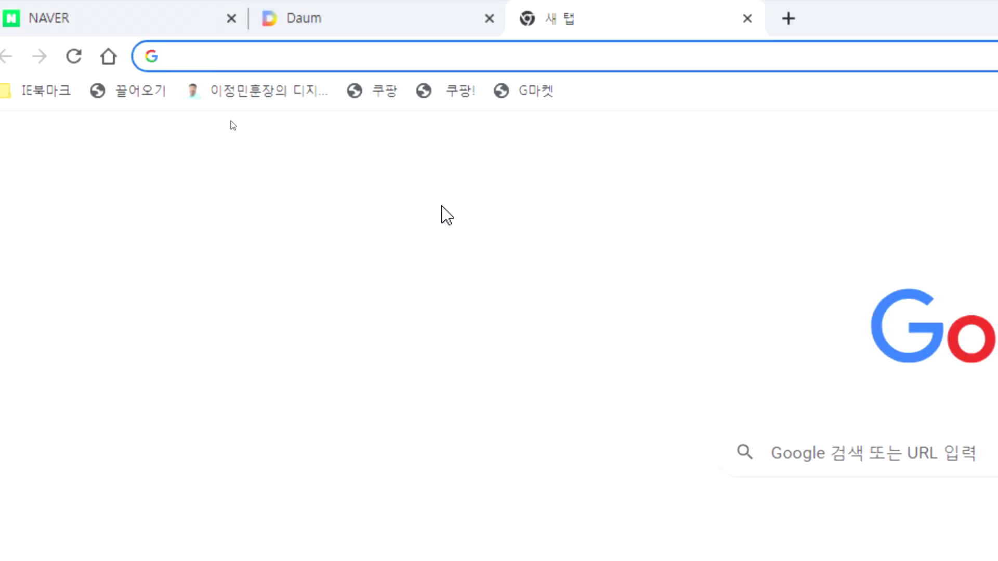
click(858, 432)
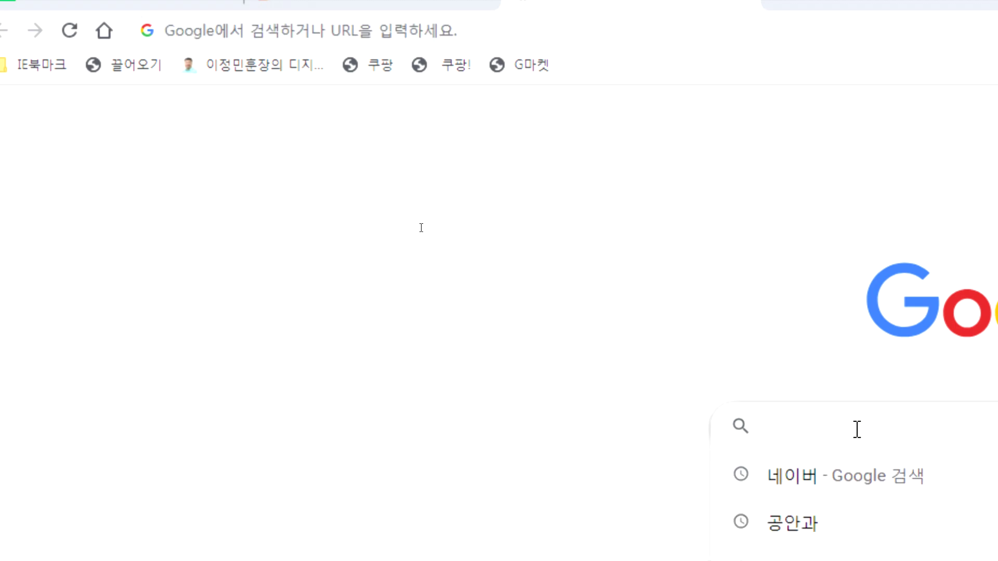
text(네이버)
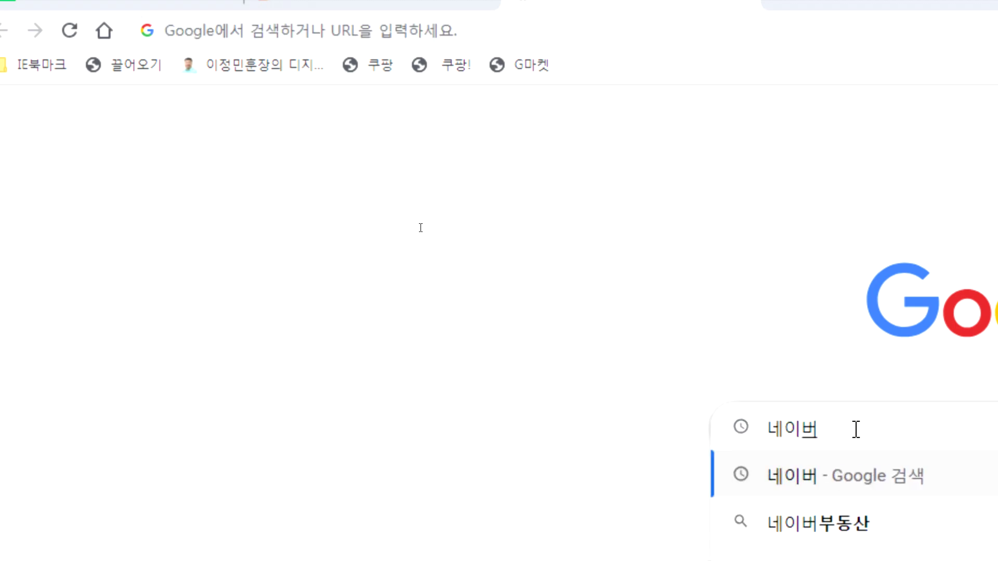
key(BackSpace)
key(BackSpace)
key(BackSpace)
key(BackSpace)
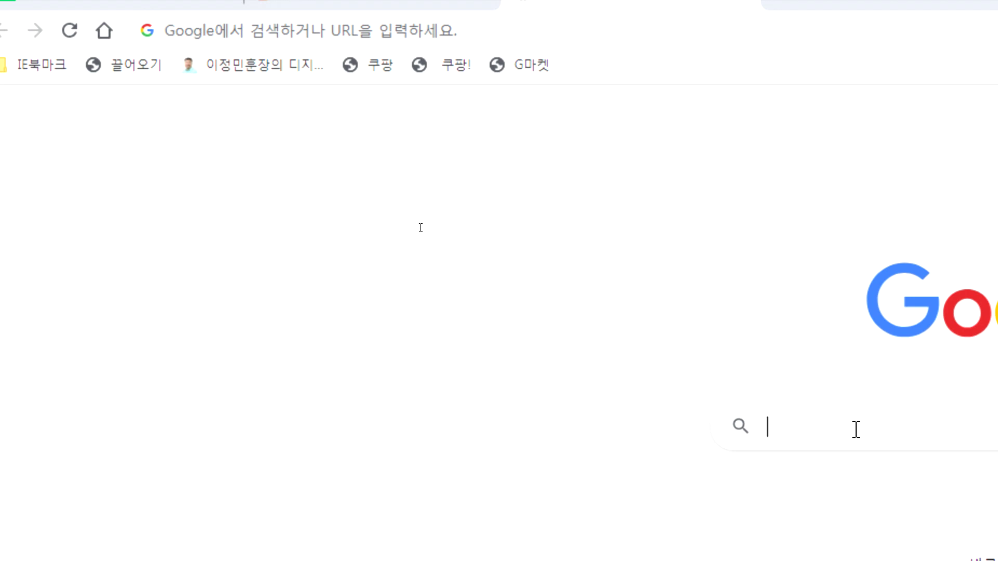
Search for 구글 and open the google.co.kr site from the results
text(ㄱ구글)
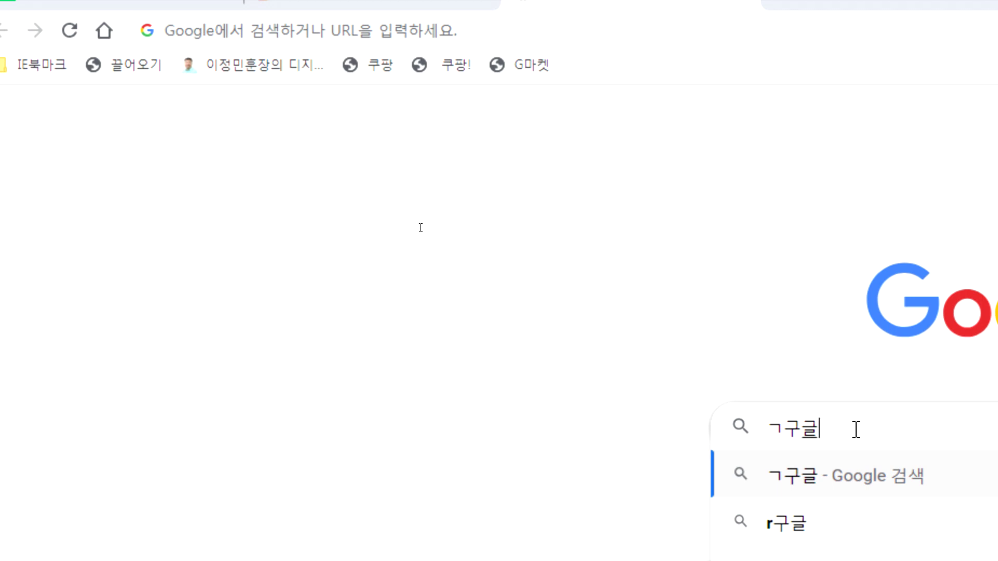
key(Home)
key(Delete)
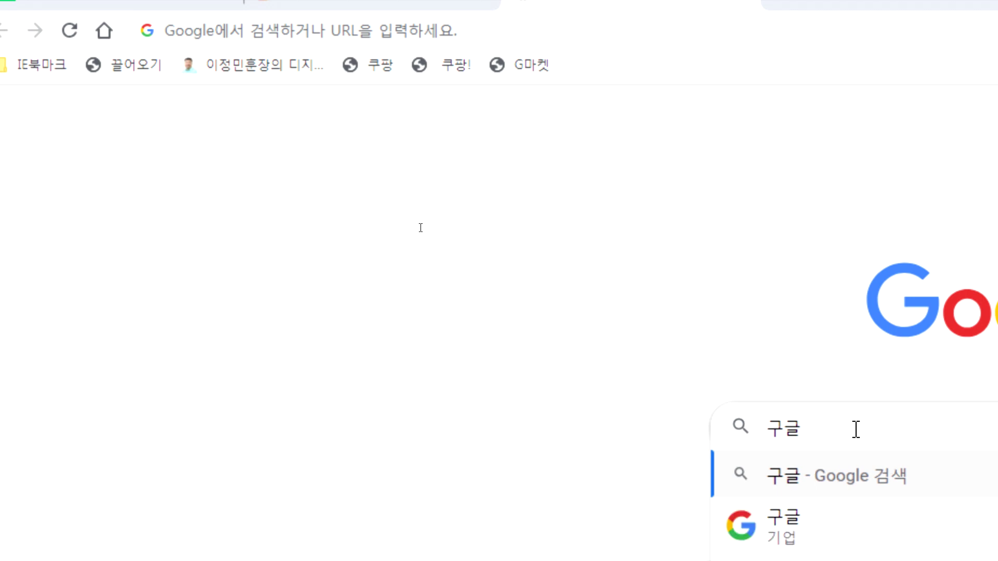
key(Return)
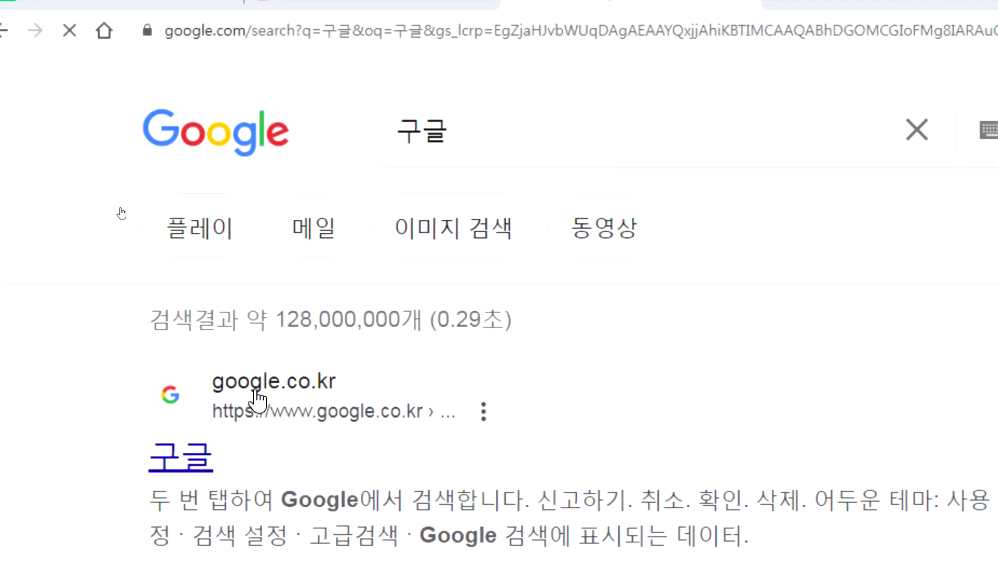
click(258, 401)
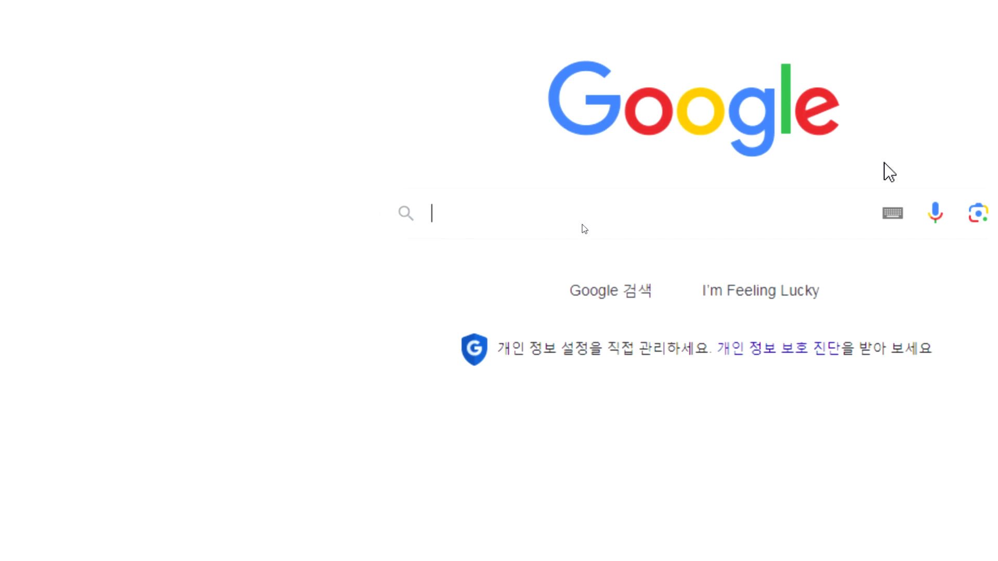
Look through the Naver front page from news to shopping and widgets, and compare it with the Daum front page
click(268, 23)
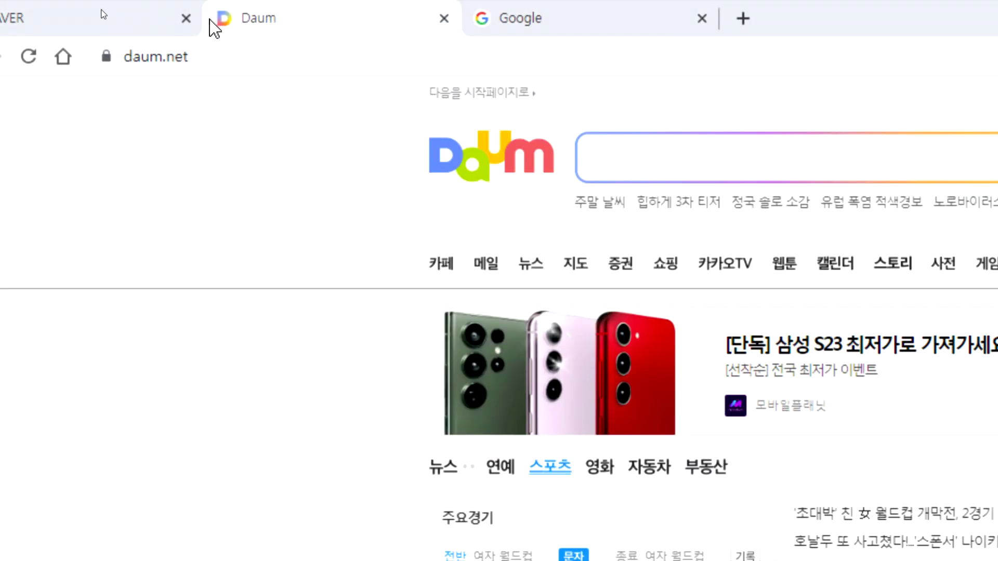
click(115, 20)
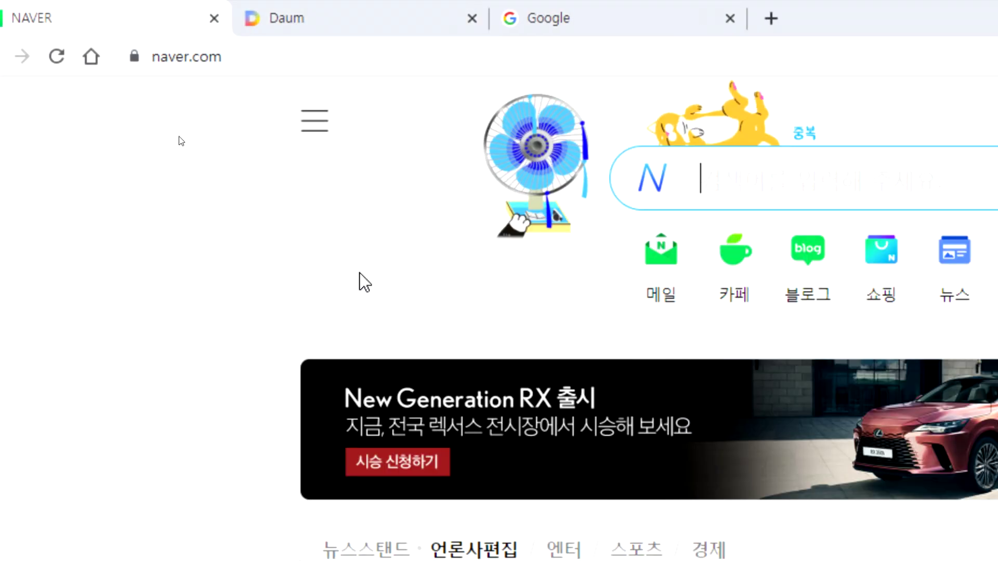
scroll(561, 307, down, 5)
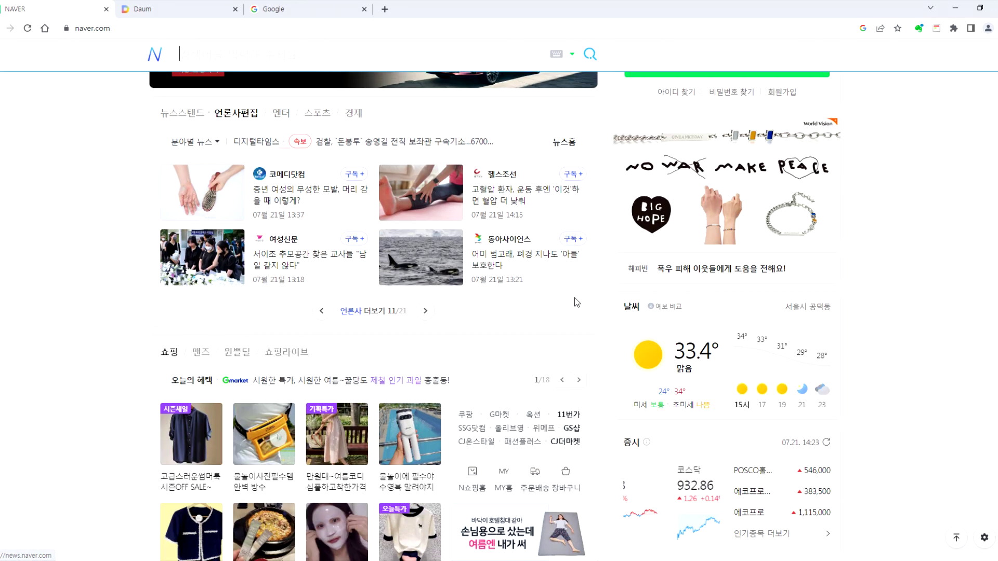
scroll(553, 307, down, 3)
scroll(553, 307, up, 3)
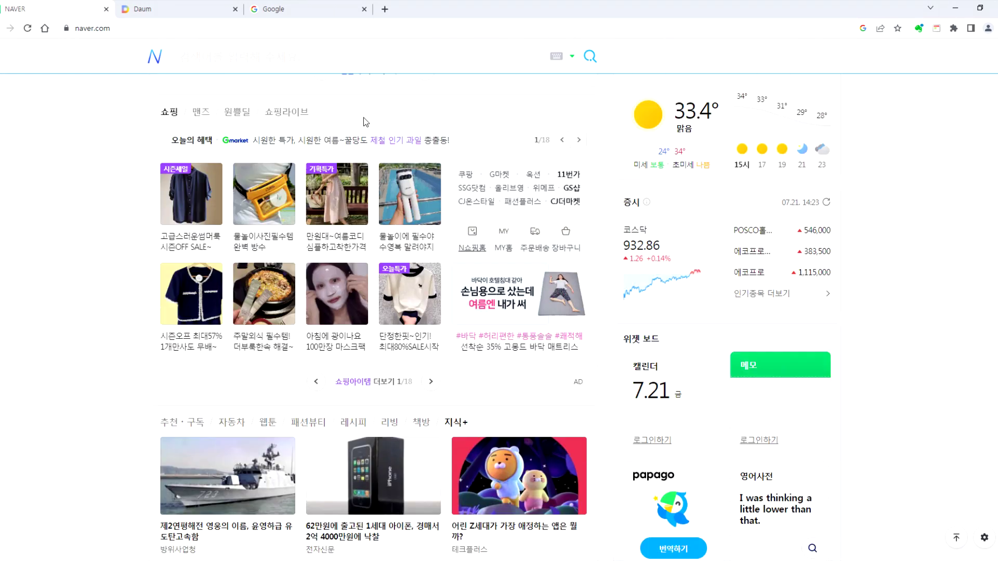
click(182, 9)
scroll(448, 161, down, 3)
scroll(448, 161, up, 1)
scroll(448, 161, up, 2)
Skip the women's football notification on the Google page and compare the page with the Daum and Naver tabs
click(307, 11)
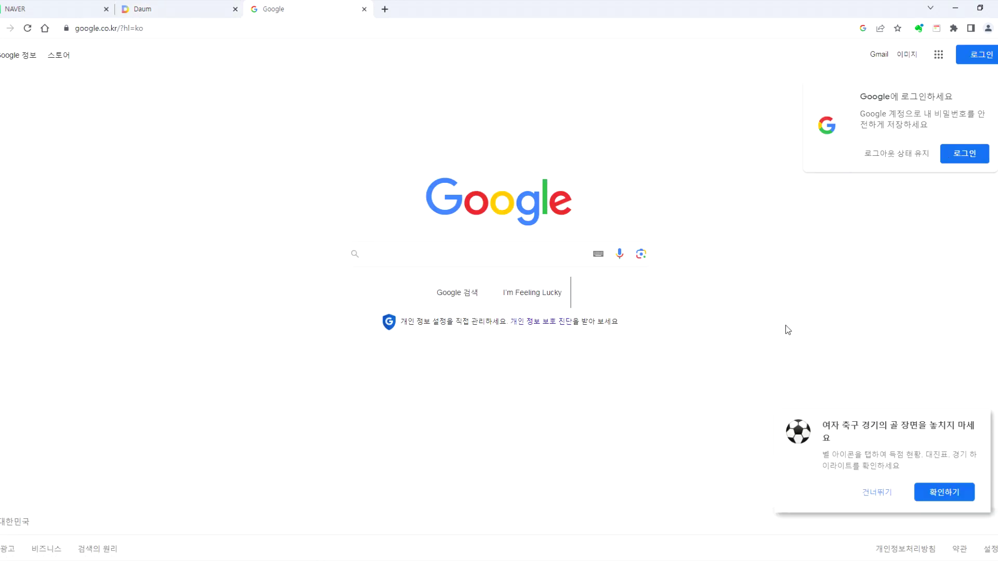
click(875, 495)
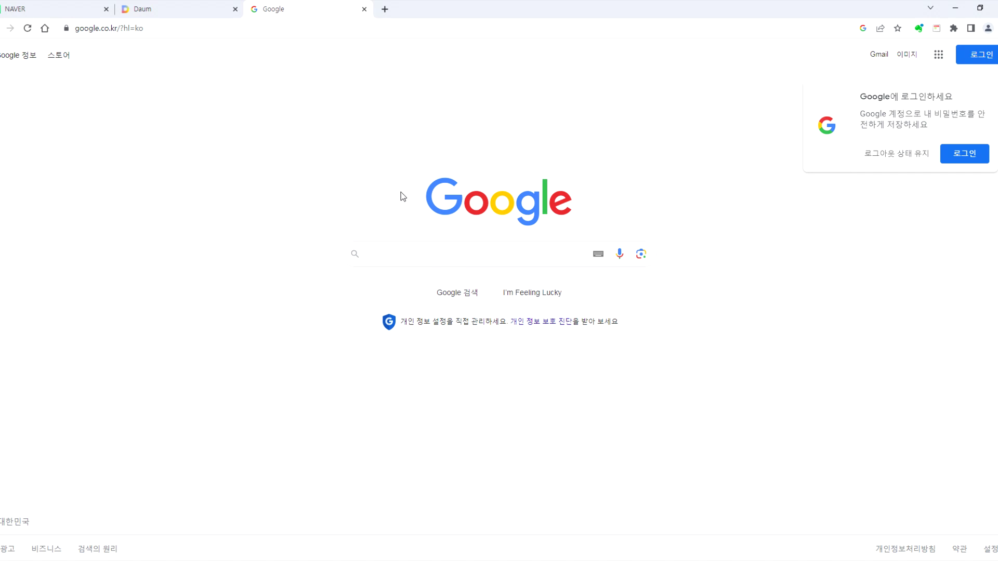
click(52, 8)
click(147, 10)
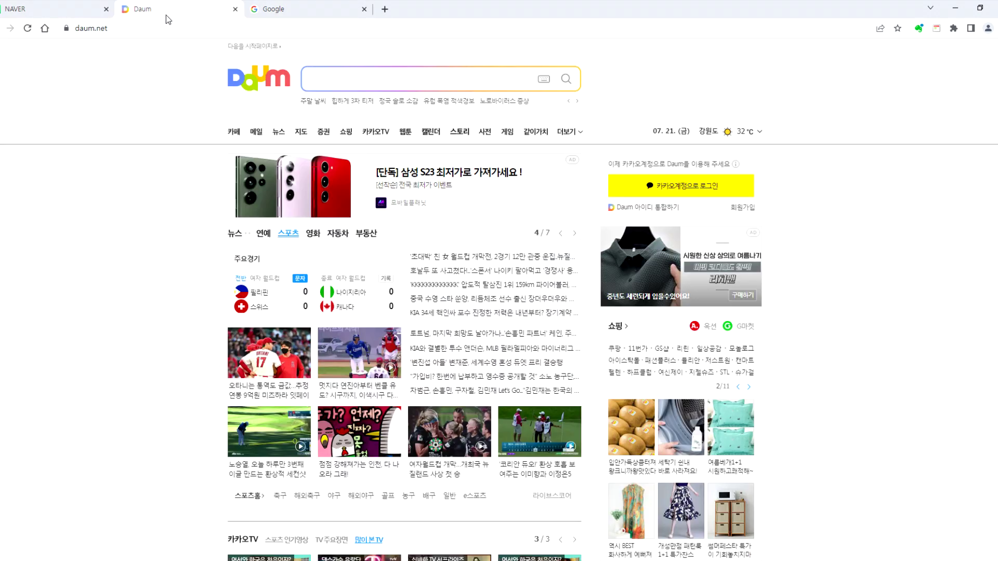
click(81, 14)
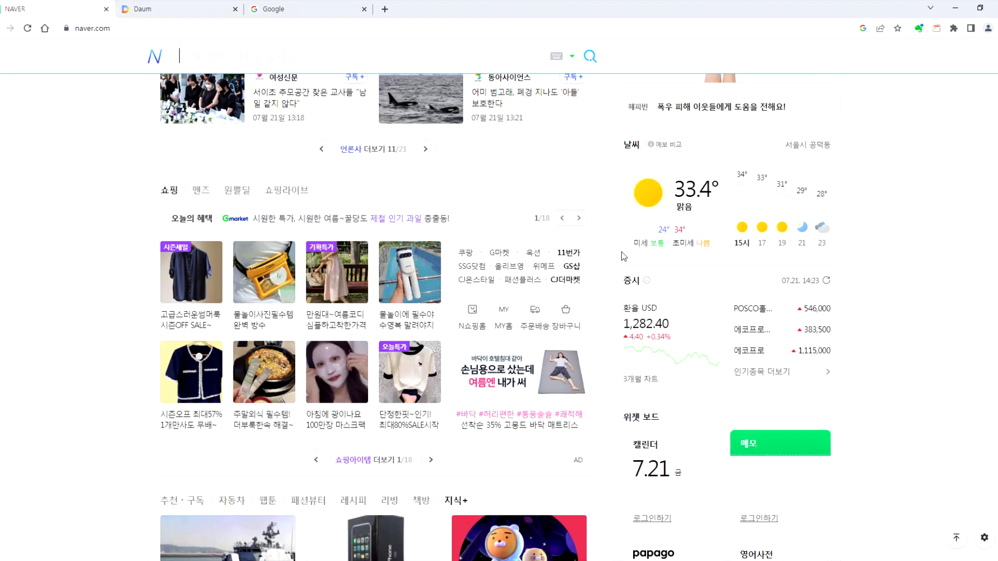
Open the Google apps list on the Google page and look through the services it offers
click(302, 9)
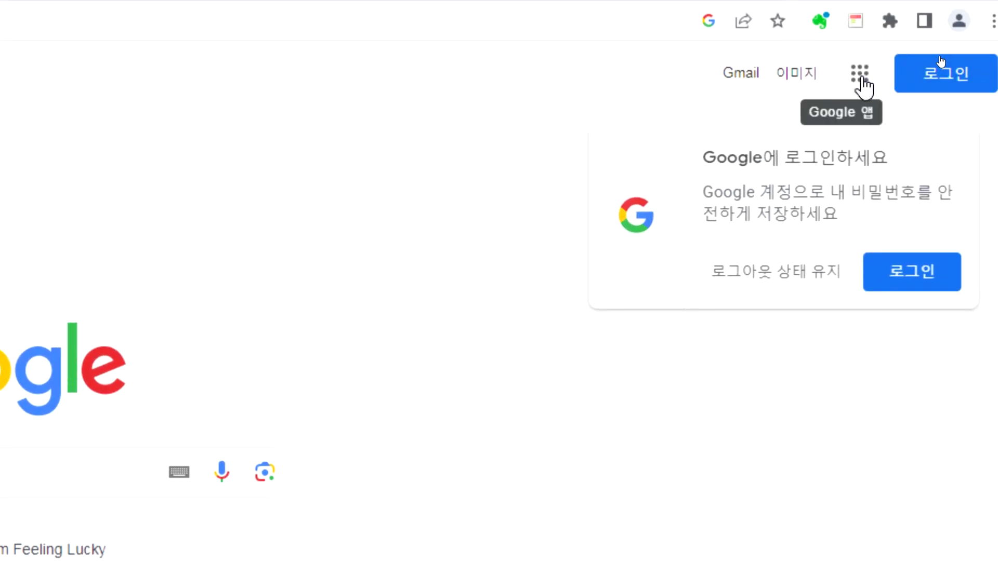
click(861, 83)
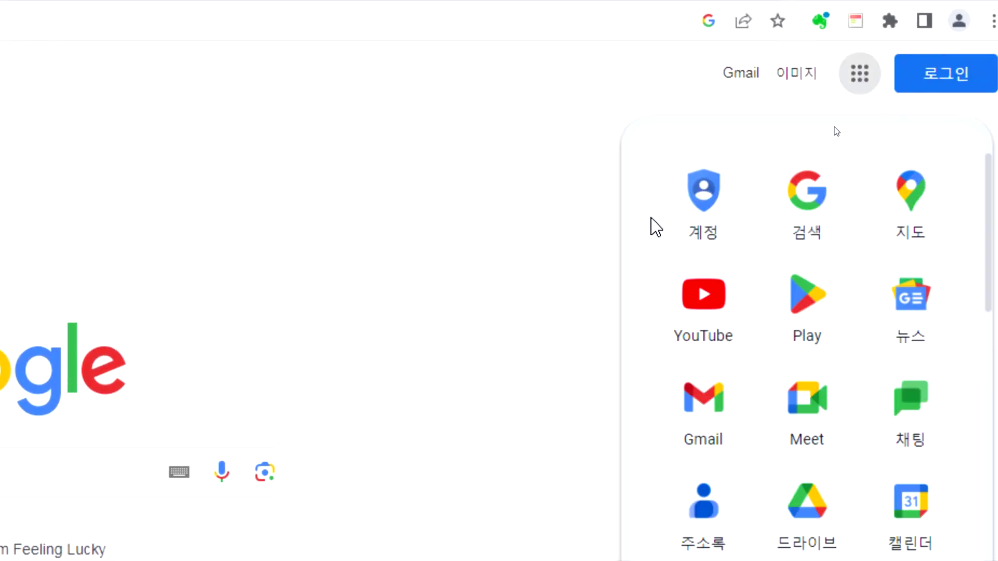
scroll(861, 390, down, 4)
scroll(862, 390, up, 4)
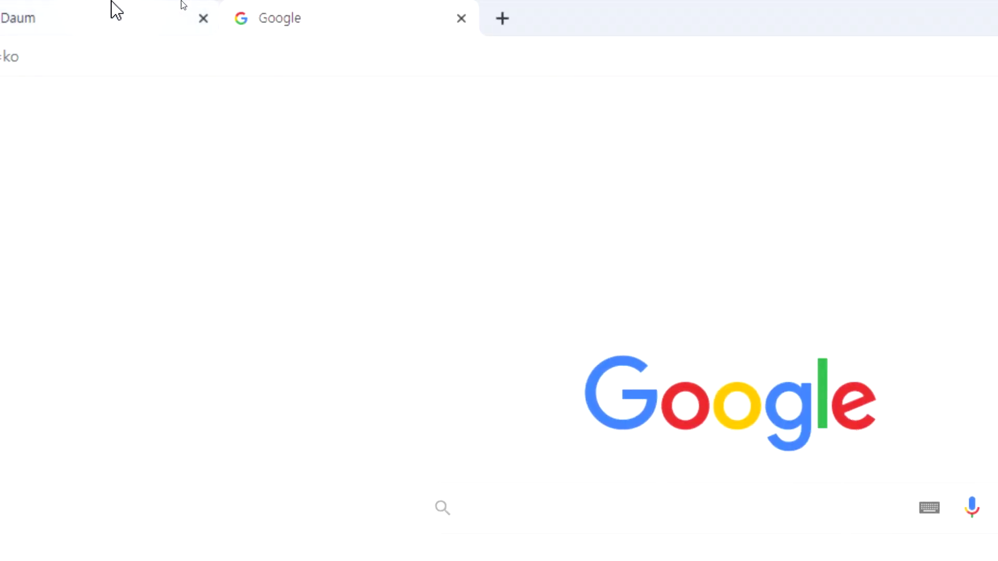
Examine the service shortcuts at the head of the Naver page and compare them with the Google page
click(111, 18)
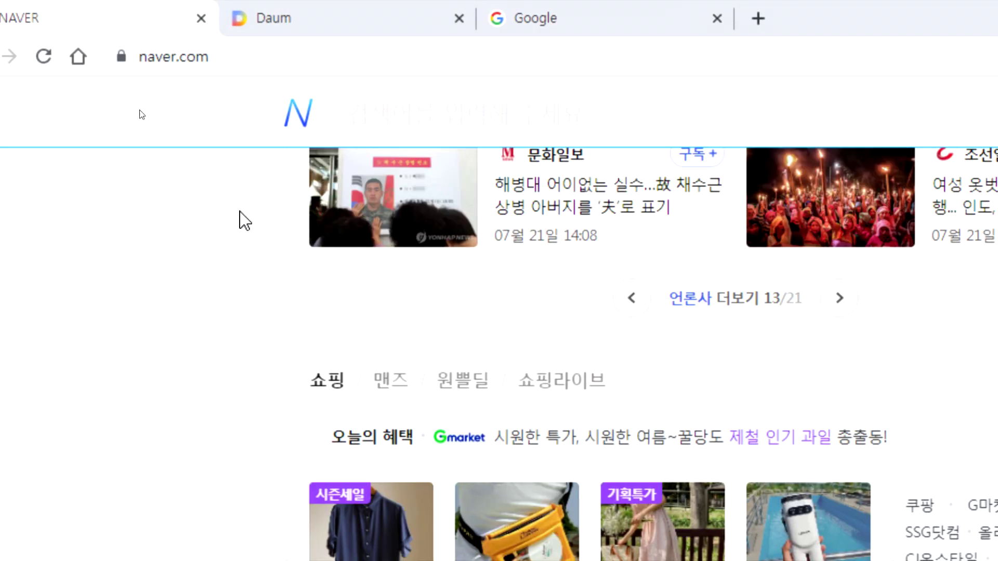
scroll(664, 345, up, 3)
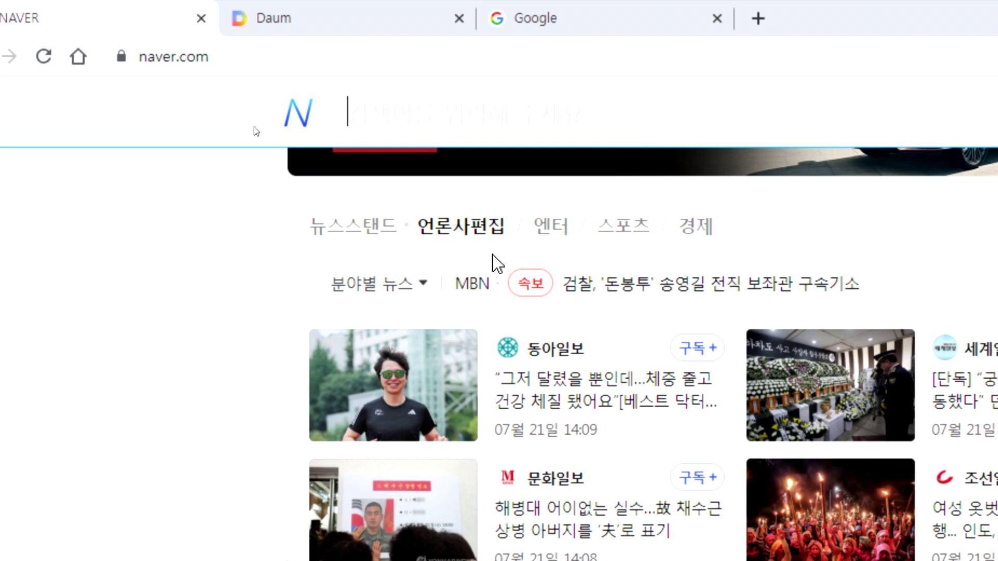
scroll(491, 379, up, 4)
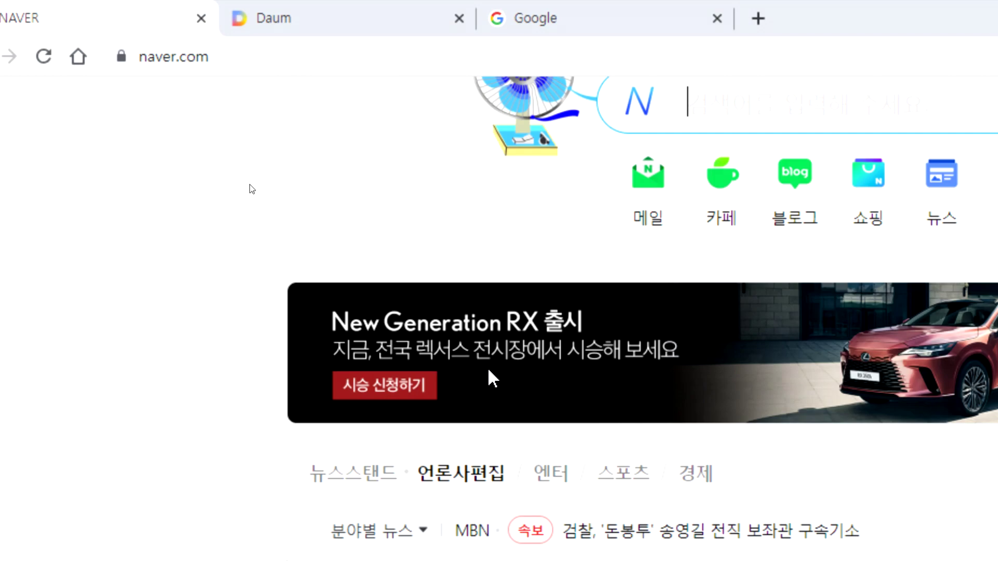
scroll(493, 379, up, 1)
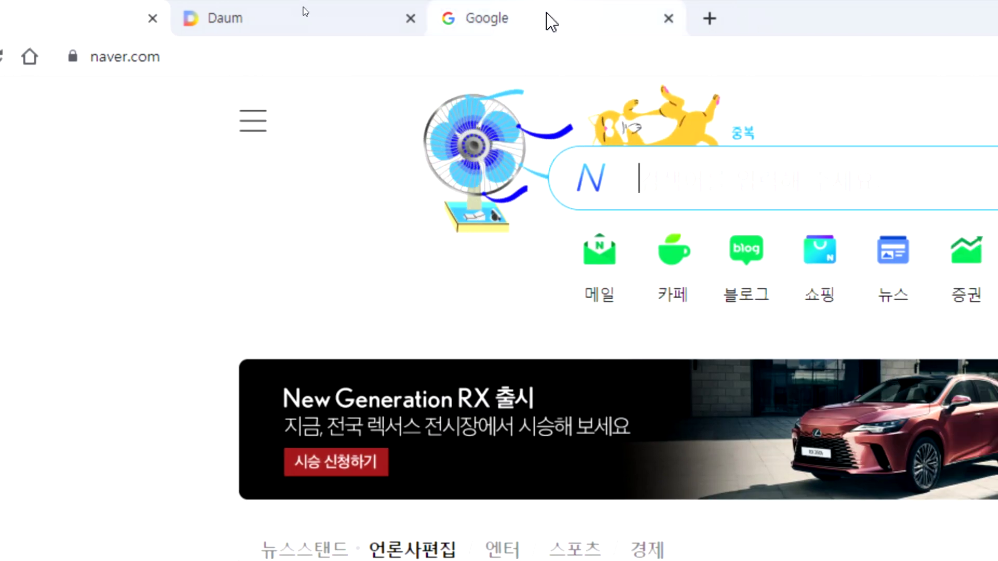
click(551, 22)
click(866, 111)
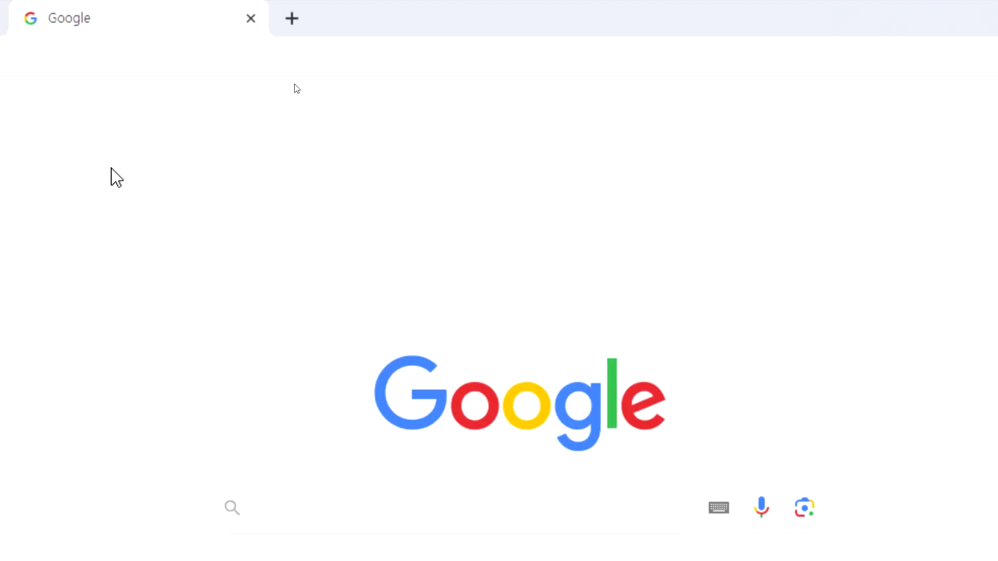
Close the Daum and Google tabs so that only the Naver tab stays open
click(116, 26)
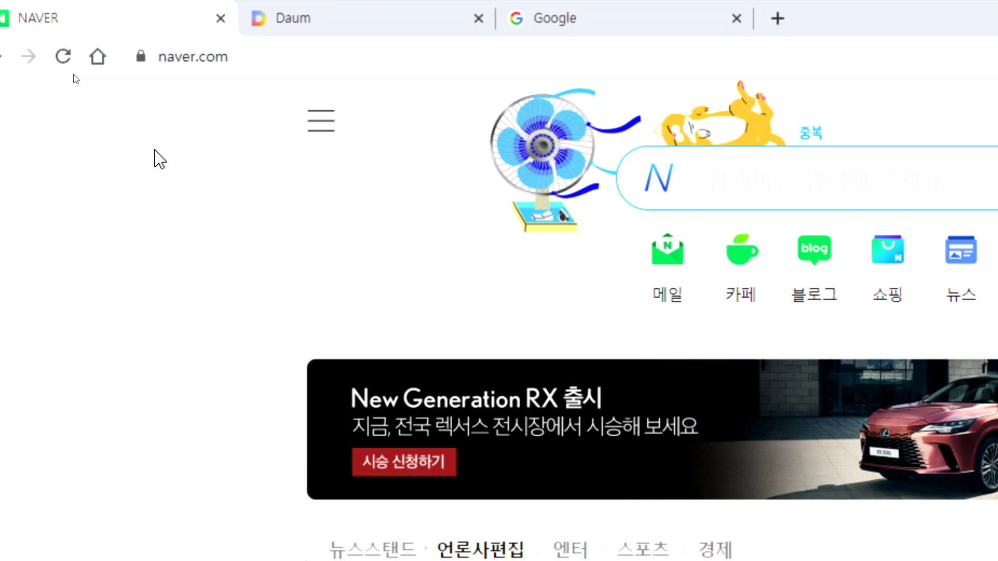
click(479, 18)
click(478, 17)
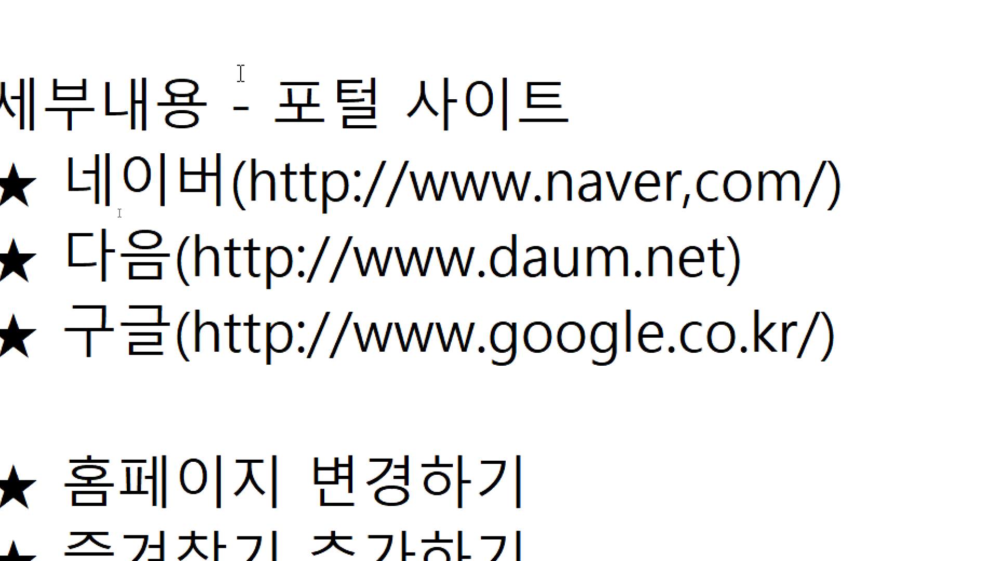
drag(417, 313, 688, 310)
click(682, 314)
text(.)
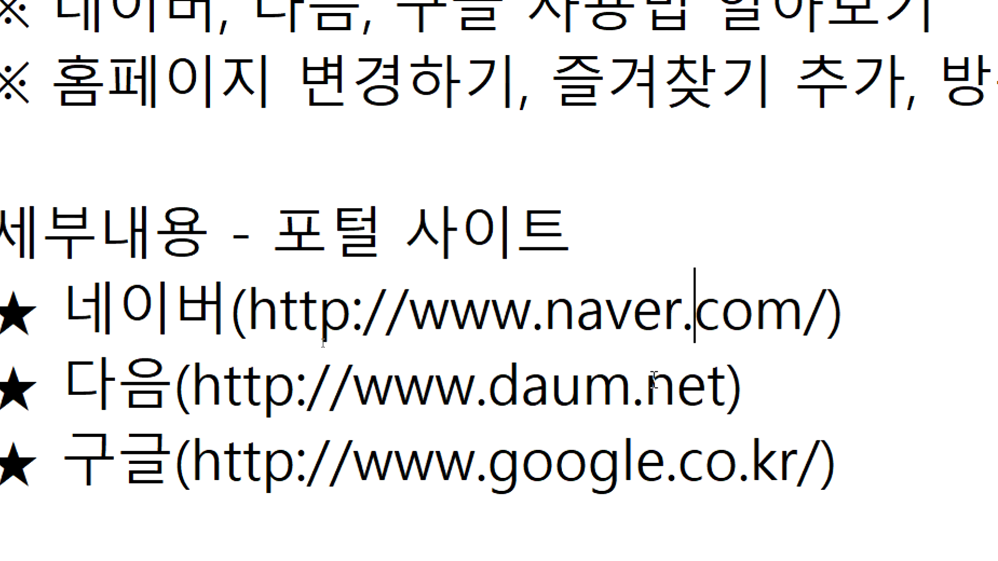
drag(62, 307, 218, 312)
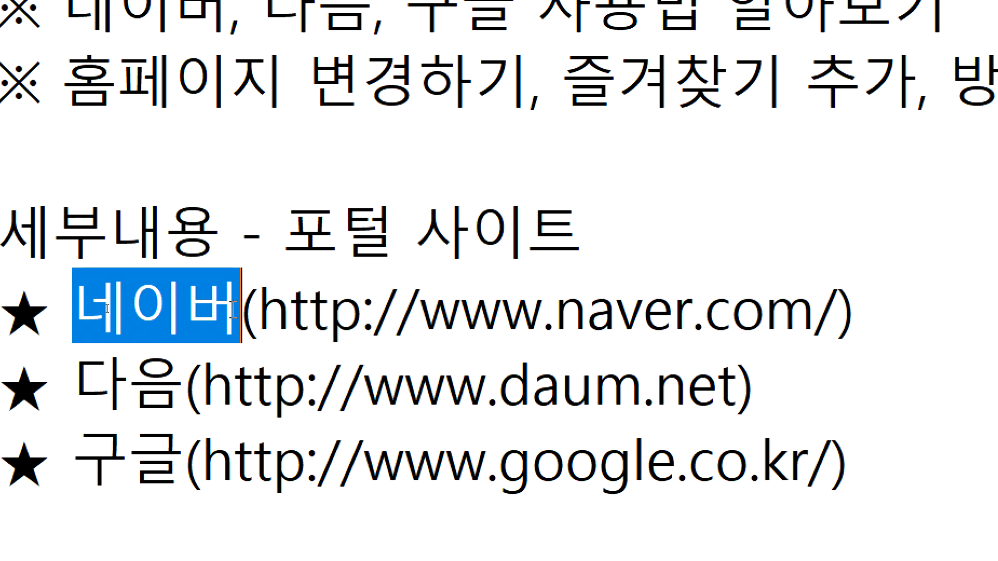
drag(420, 318, 815, 328)
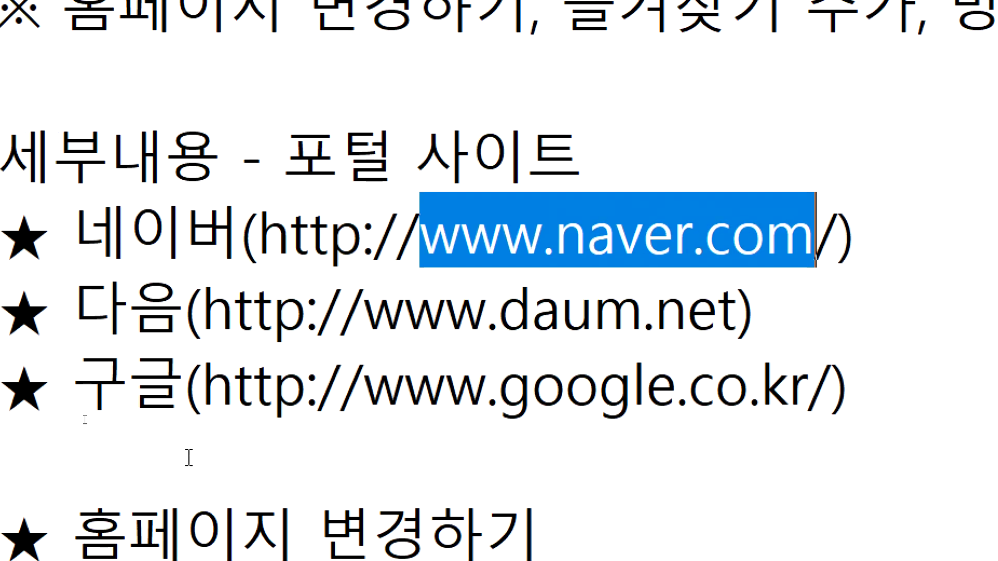
click(189, 457)
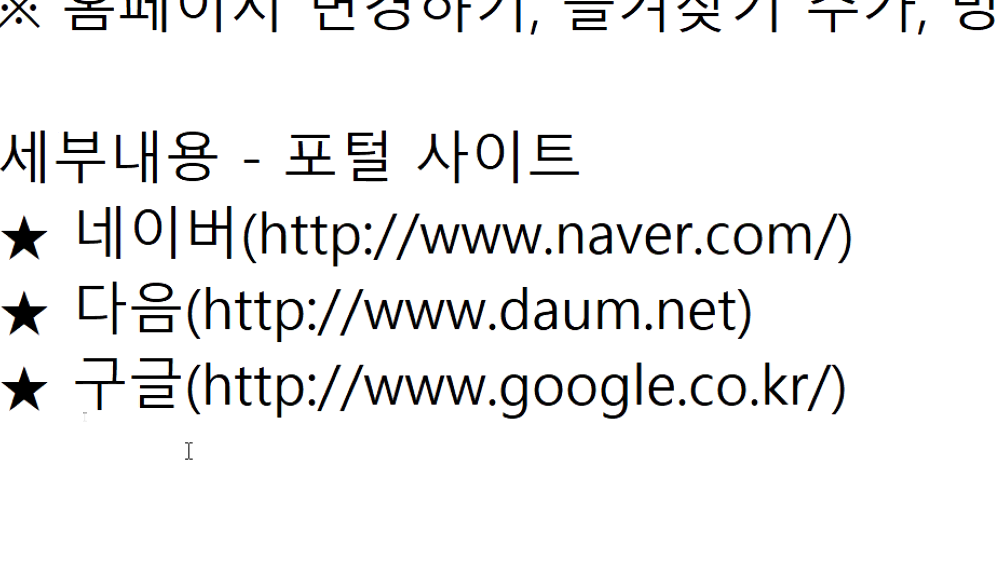
text(네이)
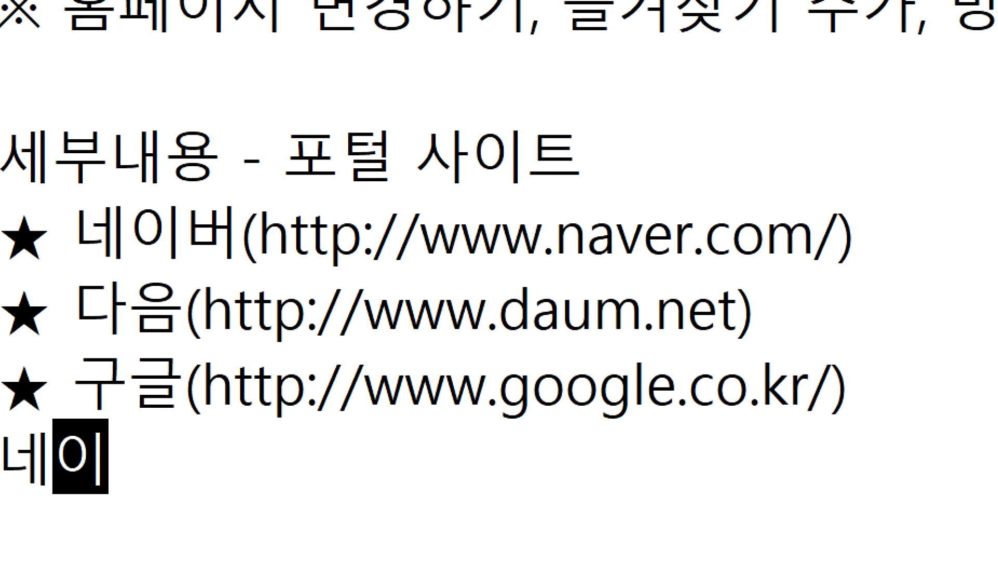
text(버 > 홈페)
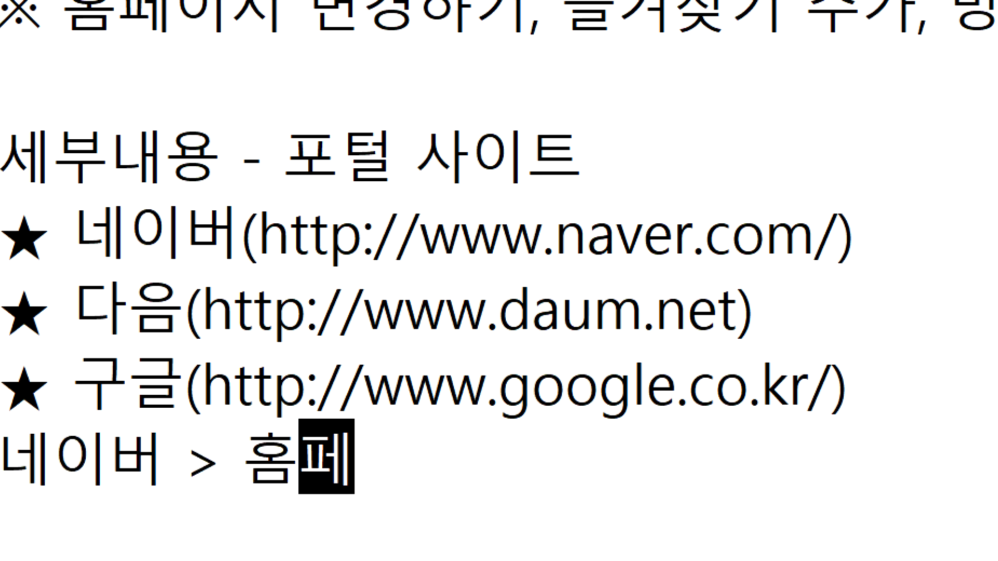
text(이지 일름)
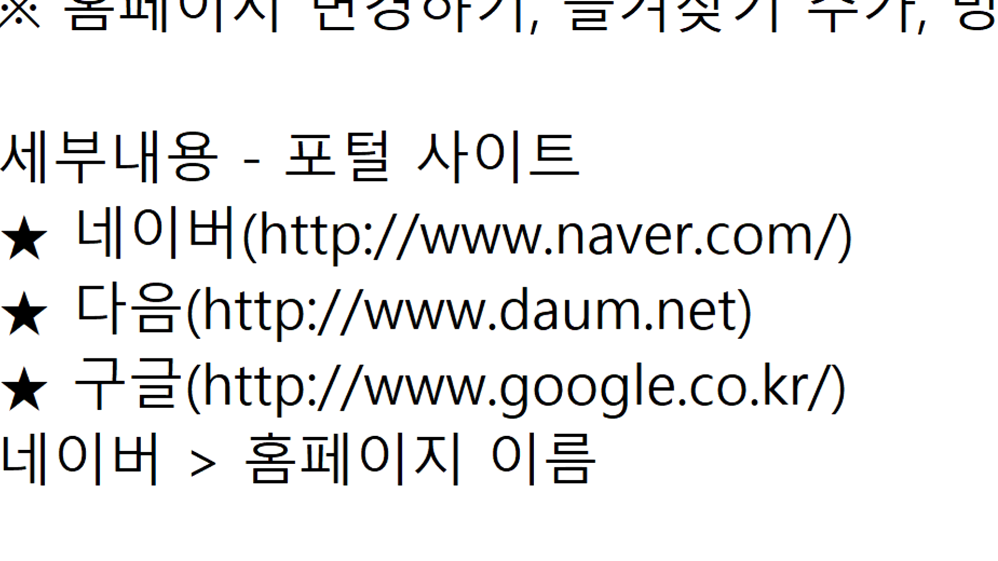
key(Return)
text(www.naver.com )
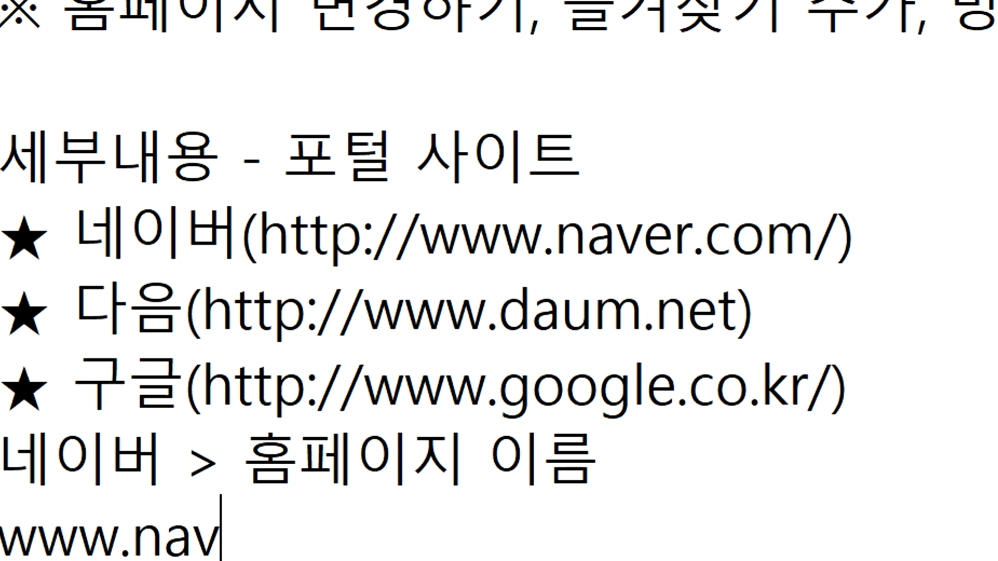
text(> 도메인)
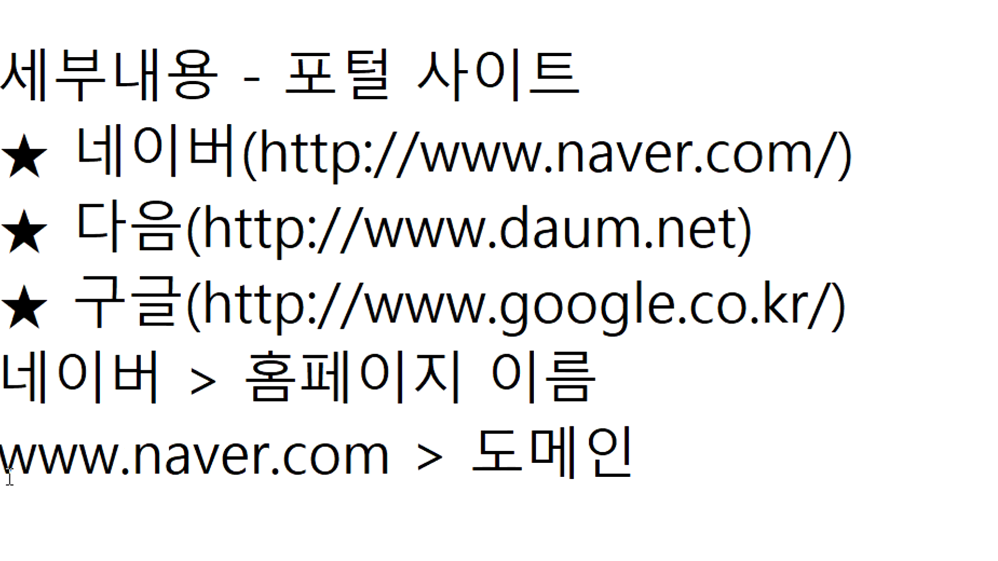
drag(364, 228, 739, 237)
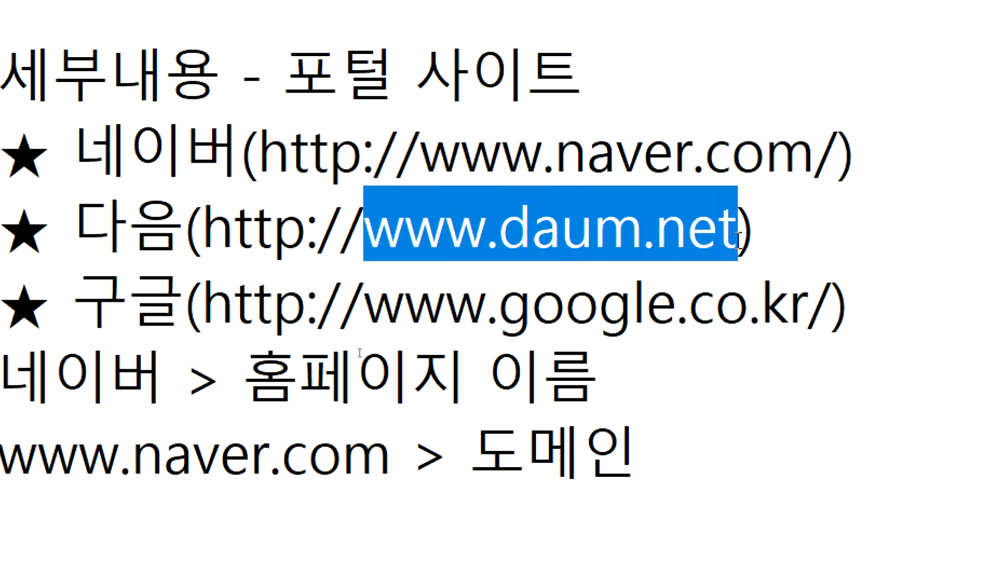
drag(77, 231, 165, 225)
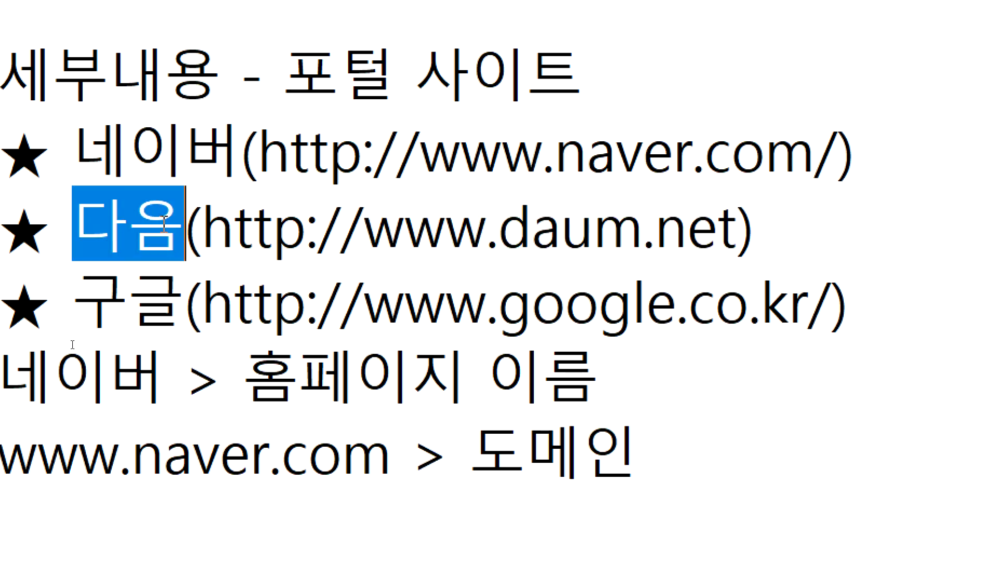
click(540, 519)
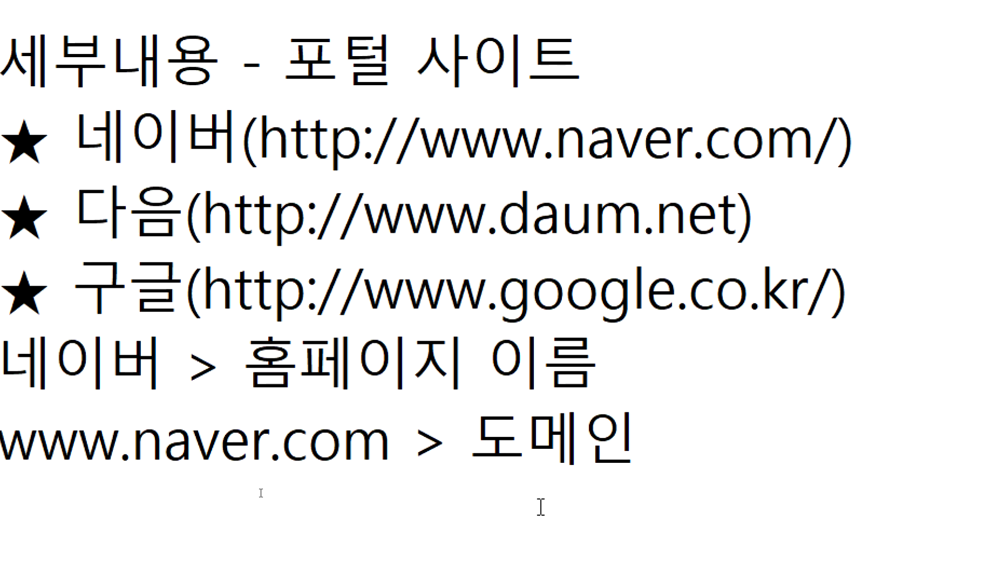